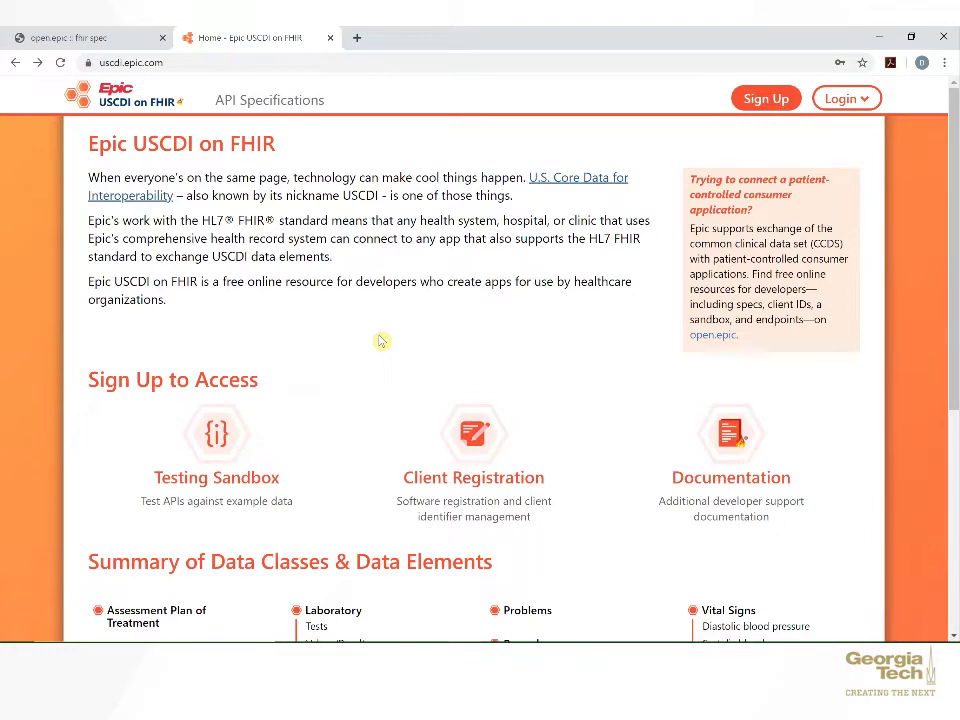
# - Scroll the home page down to the Summary of Data Classes & Data Elements
pyautogui.scroll(-1, 381, 341)
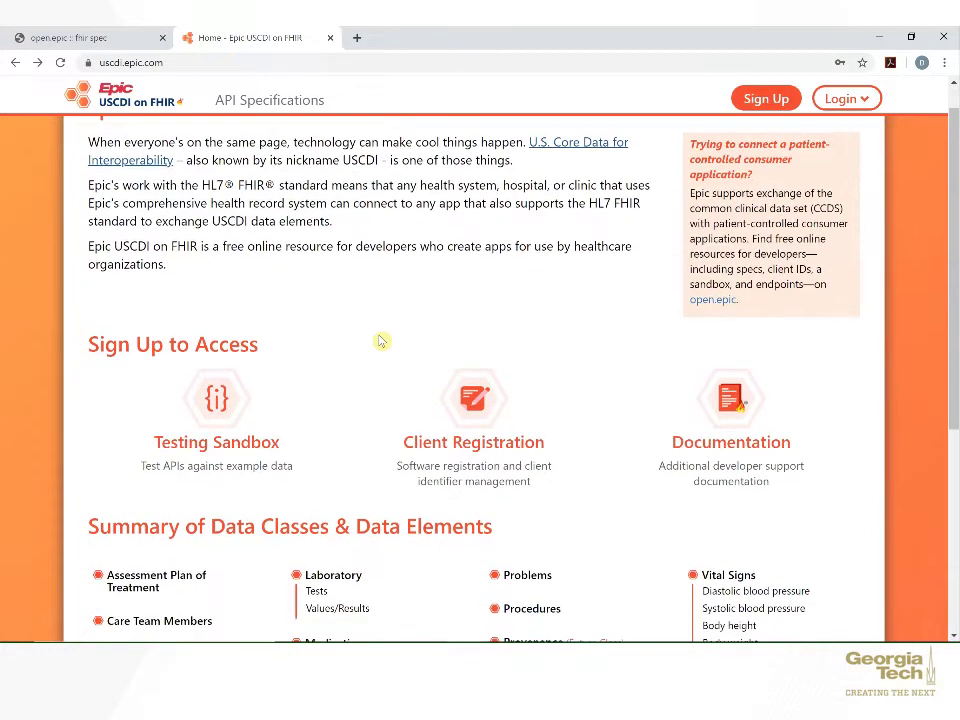
pyautogui.scroll(-2, 381, 341)
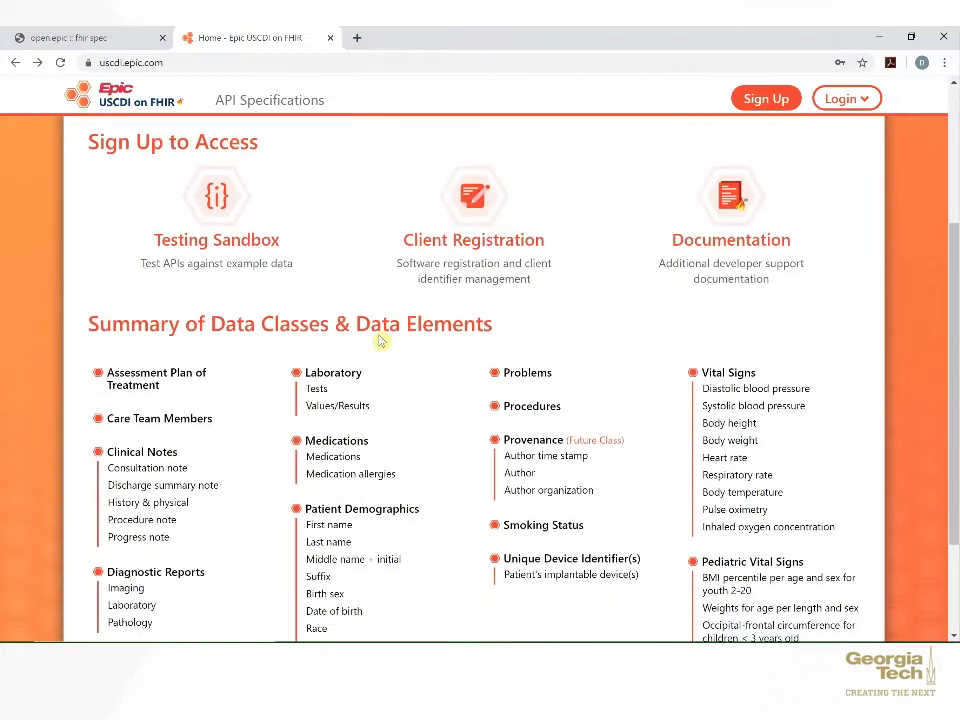
pyautogui.scroll(-2, 381, 341)
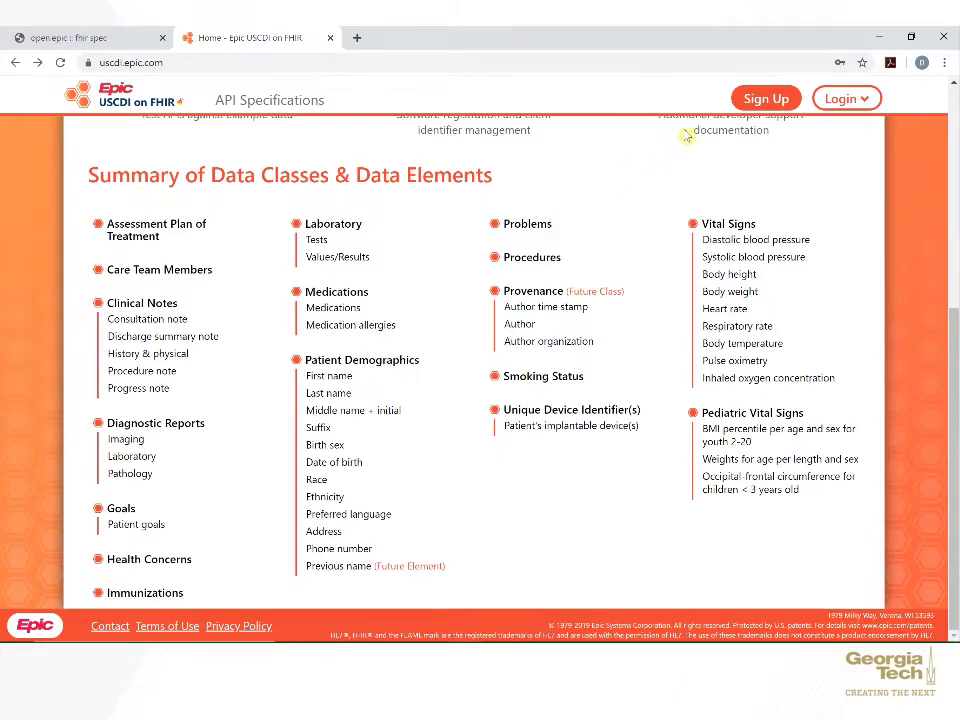
# - Look through the developer Sign Up form, then bring up the Login form for the developer account
pyautogui.click(755, 98)
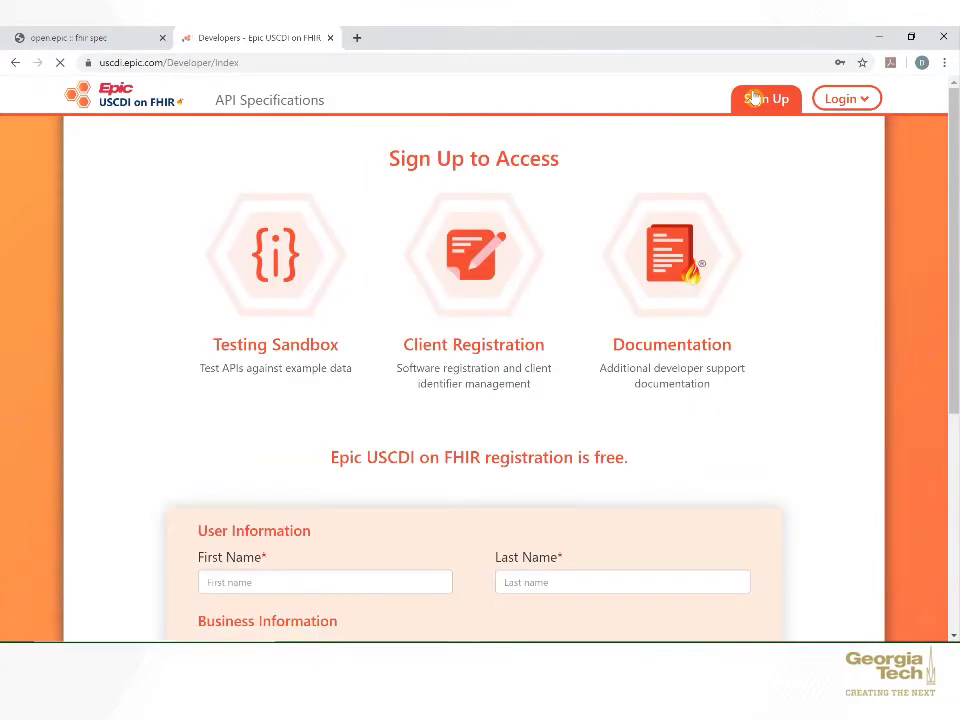
pyautogui.scroll(-1, 550, 445)
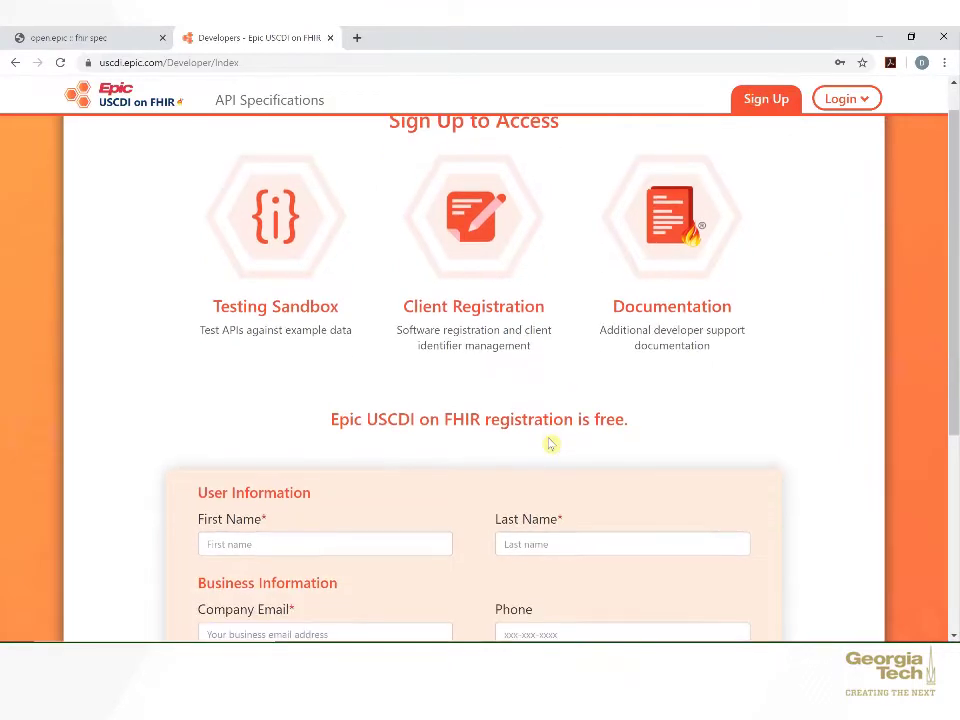
pyautogui.scroll(-3, 550, 445)
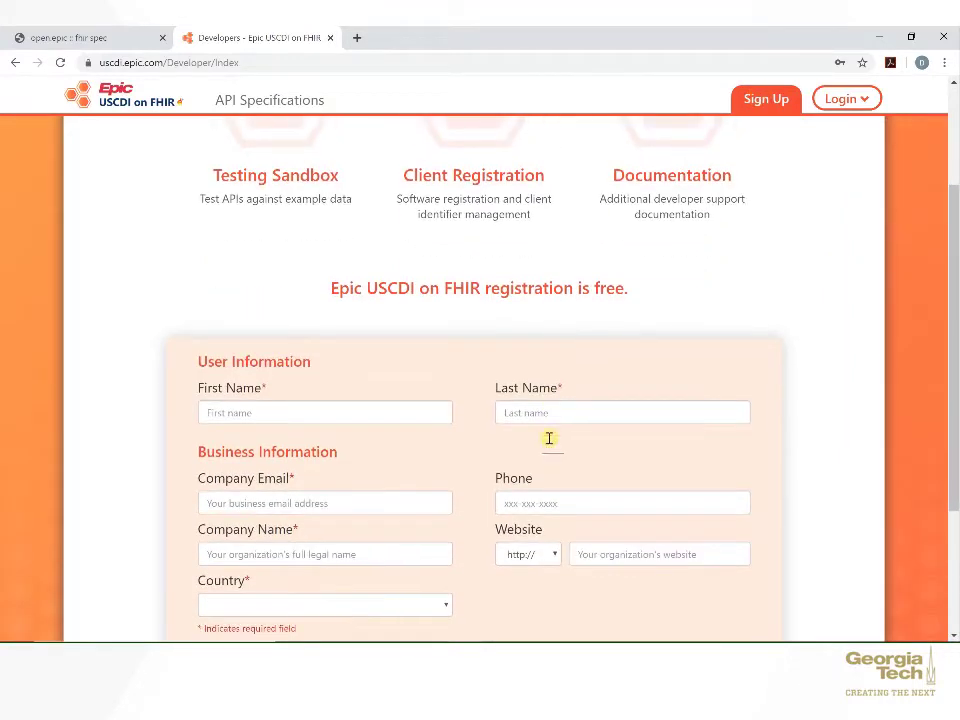
pyautogui.scroll(-4, 550, 445)
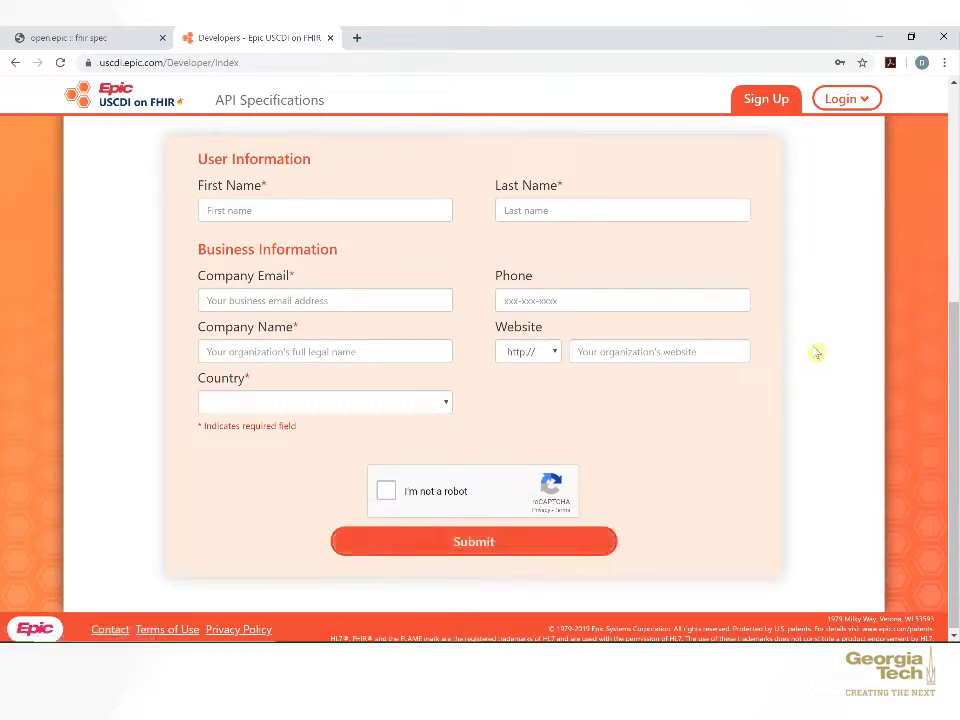
pyautogui.click(848, 100)
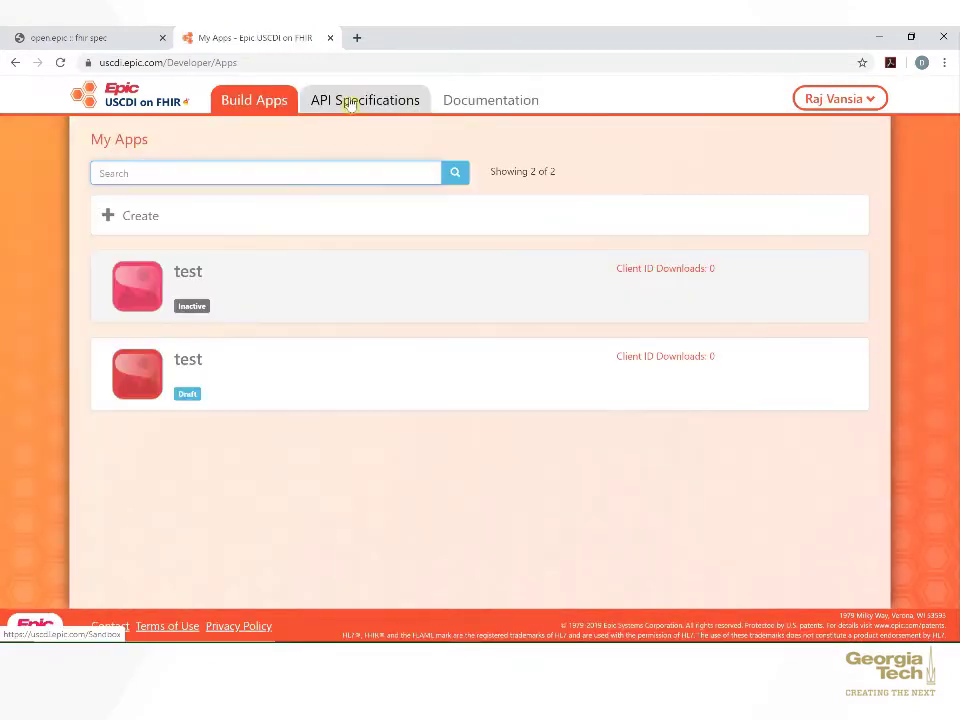
# - From API Specifications, open Documentation > Test Patients and scroll the sandbox patient table
pyautogui.click(350, 105)
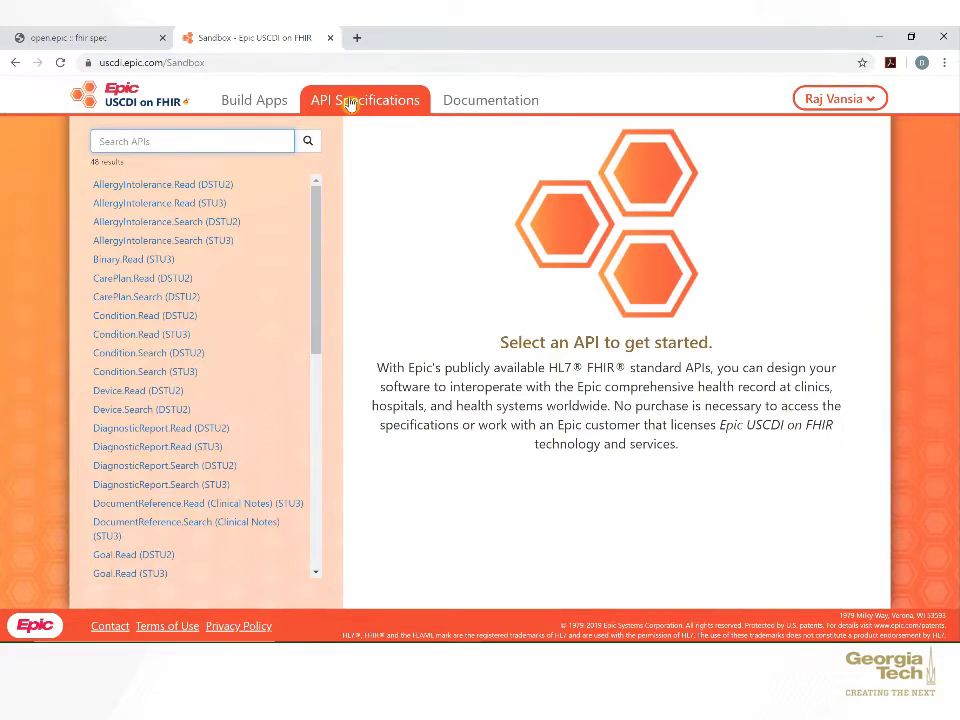
pyautogui.click(486, 102)
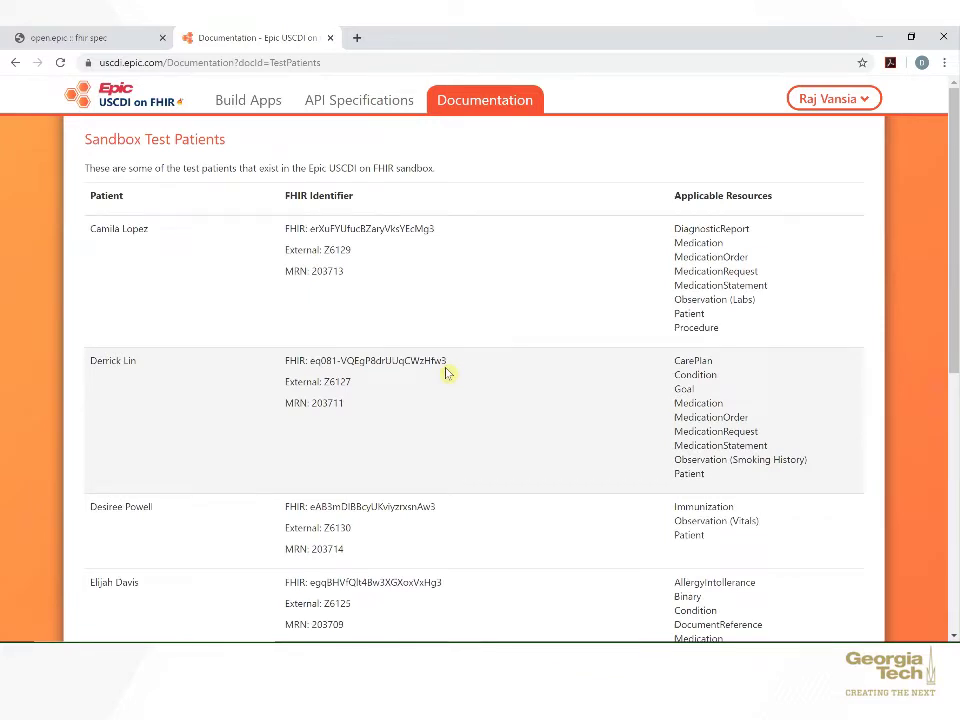
pyautogui.scroll(-1, 447, 373)
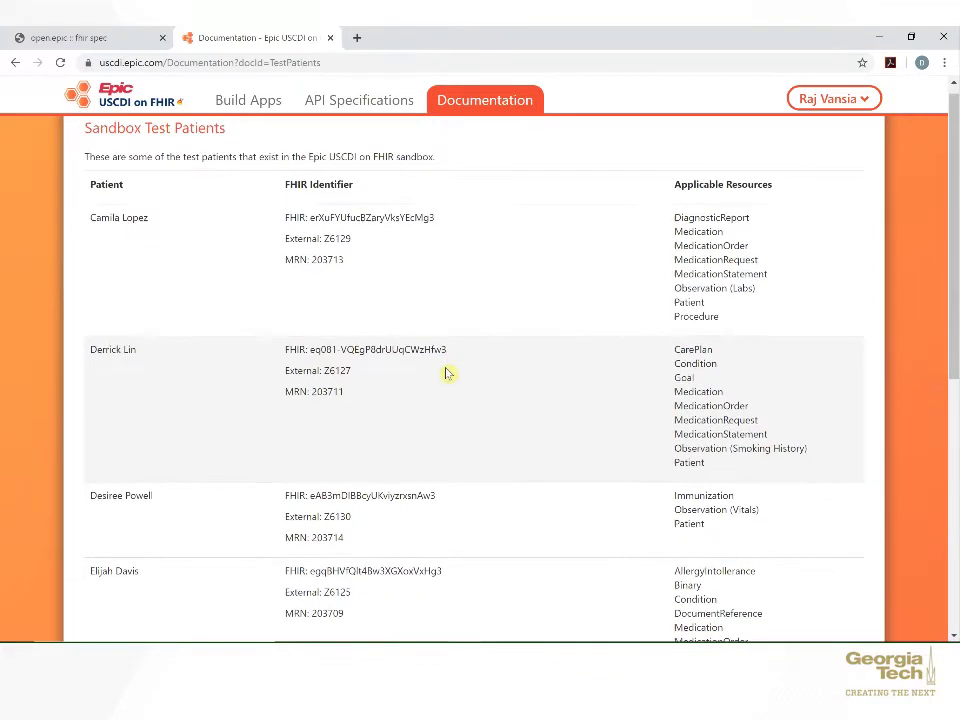
pyautogui.scroll(-1, 447, 373)
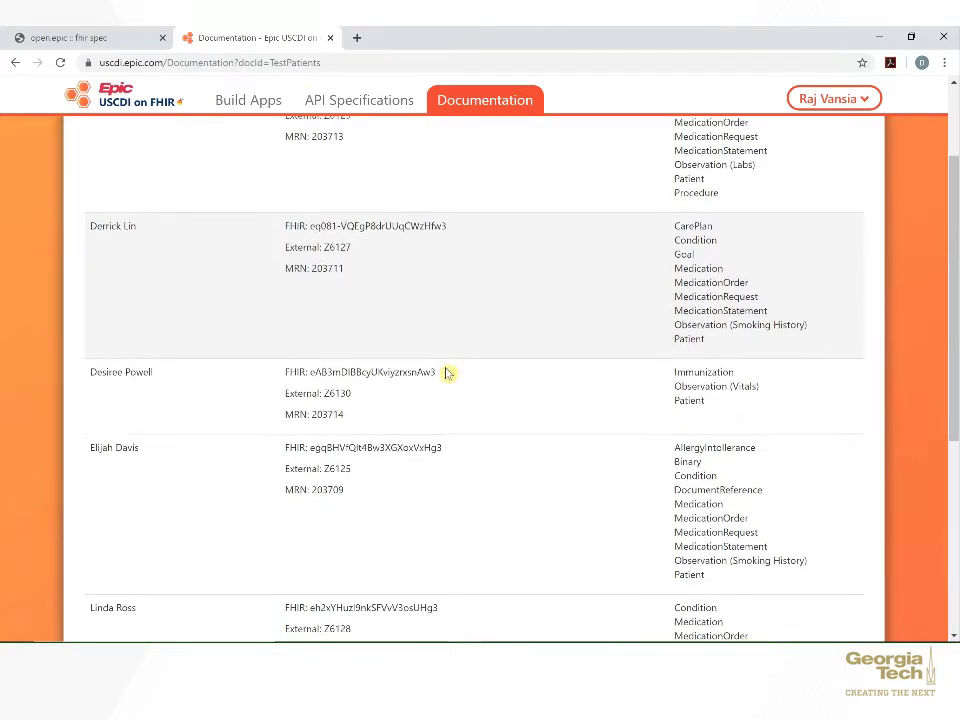
pyautogui.scroll(-1, 447, 373)
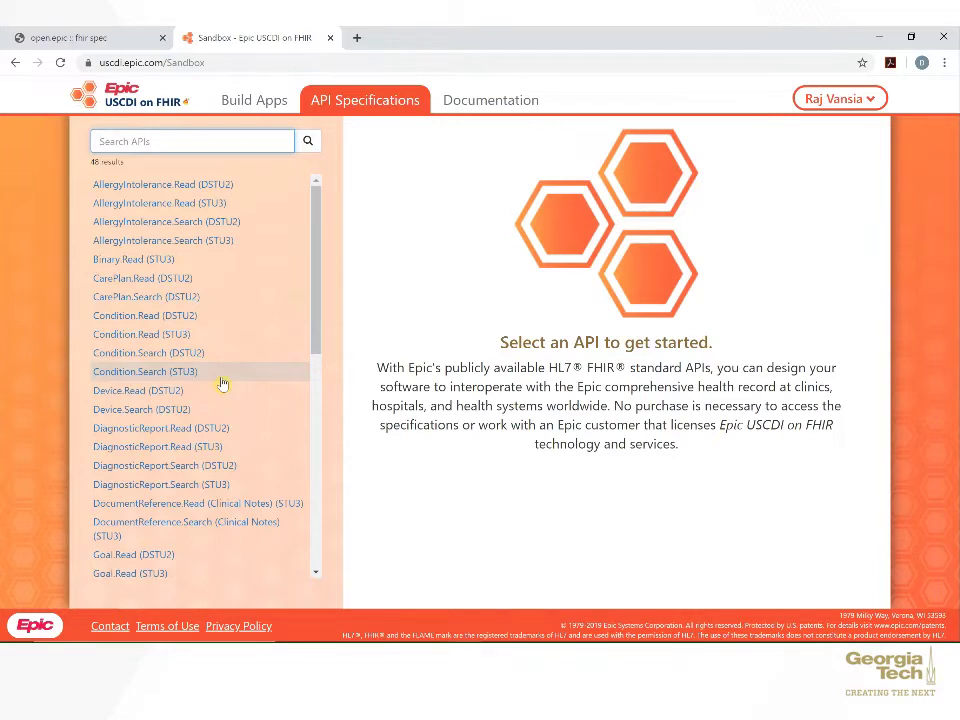
# - Pick Condition.Search (STU3) from the API list and scroll through its URL template, parameters and response elements
pyautogui.scroll(-2, 222, 384)
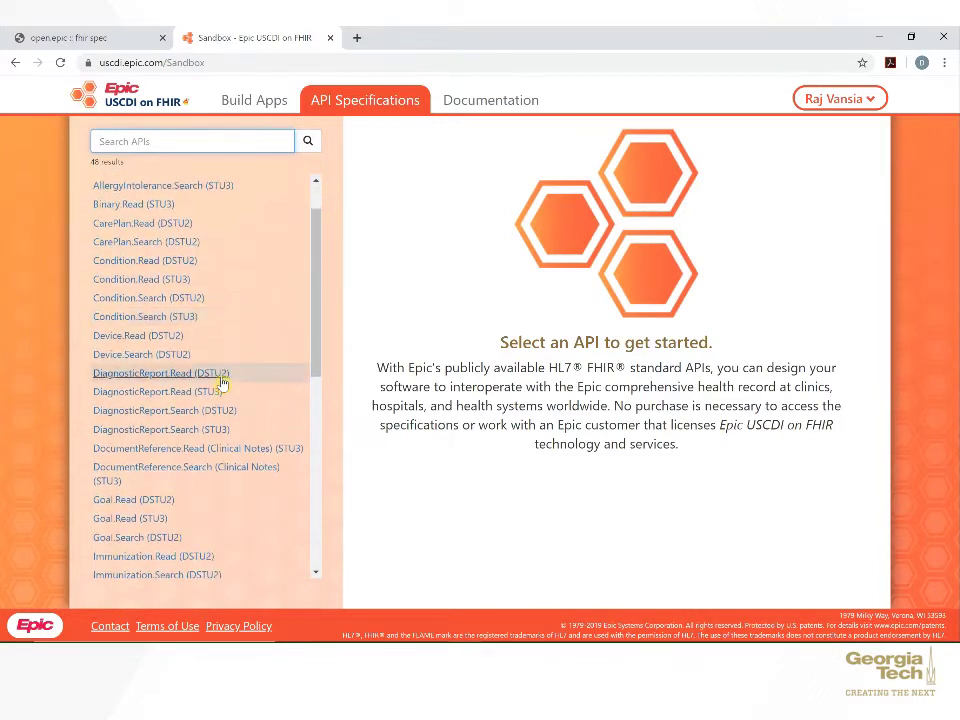
pyautogui.scroll(-1, 221, 390)
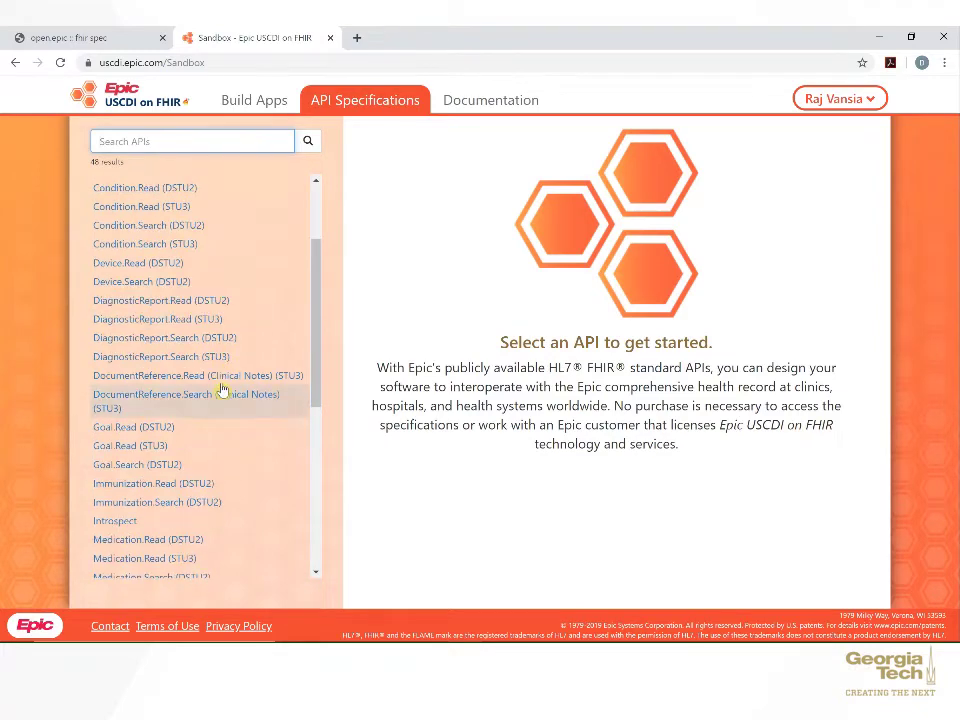
pyautogui.scroll(2, 231, 390)
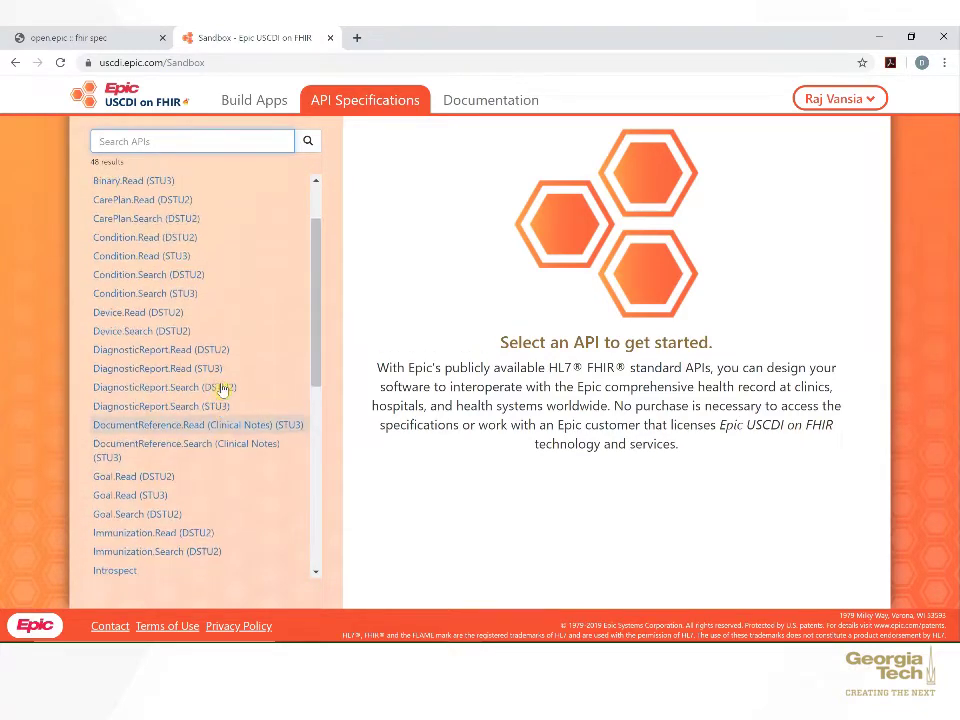
pyautogui.click(176, 300)
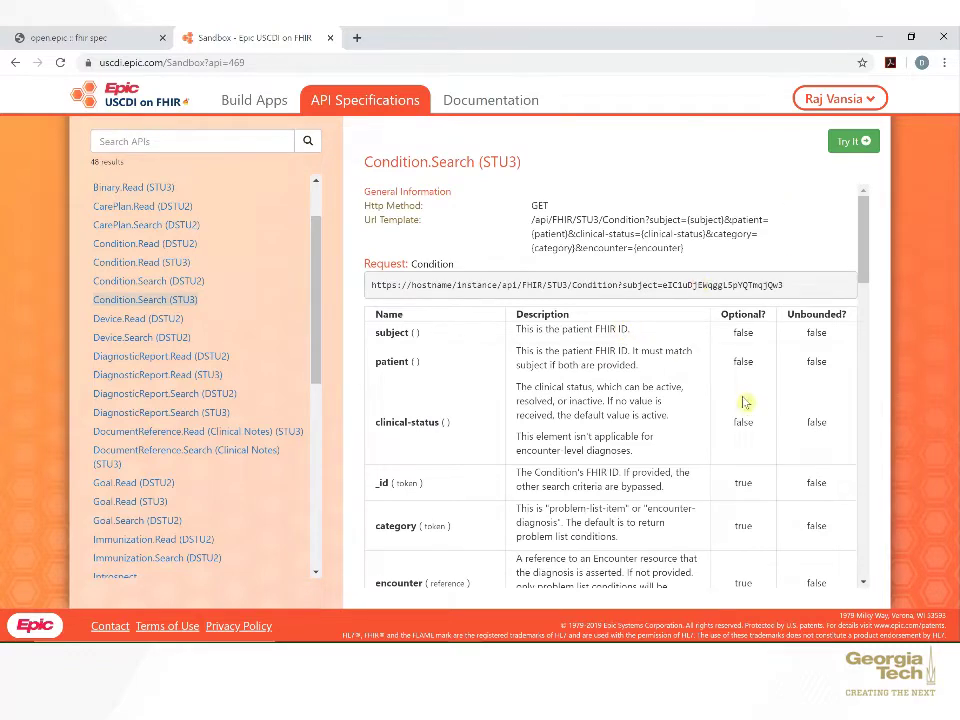
pyautogui.scroll(-1, 743, 410)
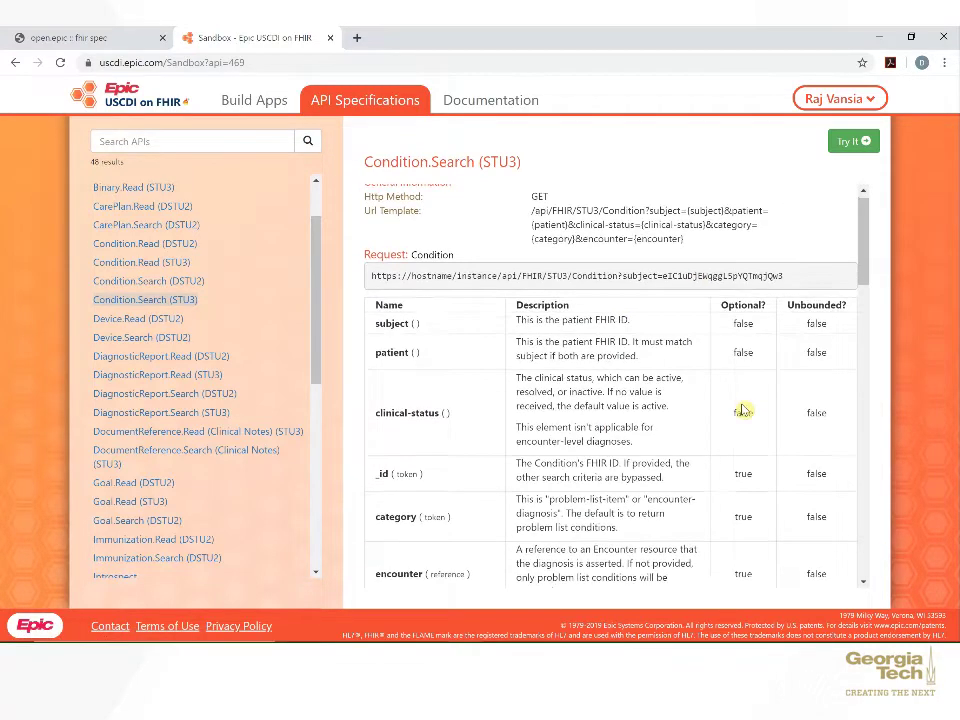
pyautogui.scroll(-3, 743, 409)
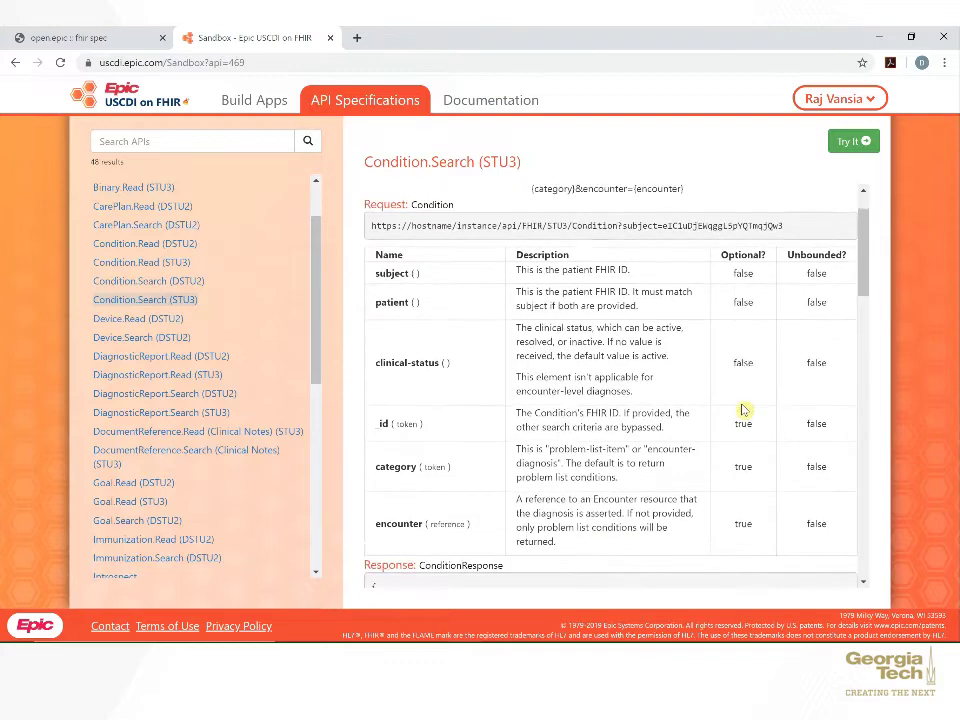
pyautogui.scroll(-5, 743, 408)
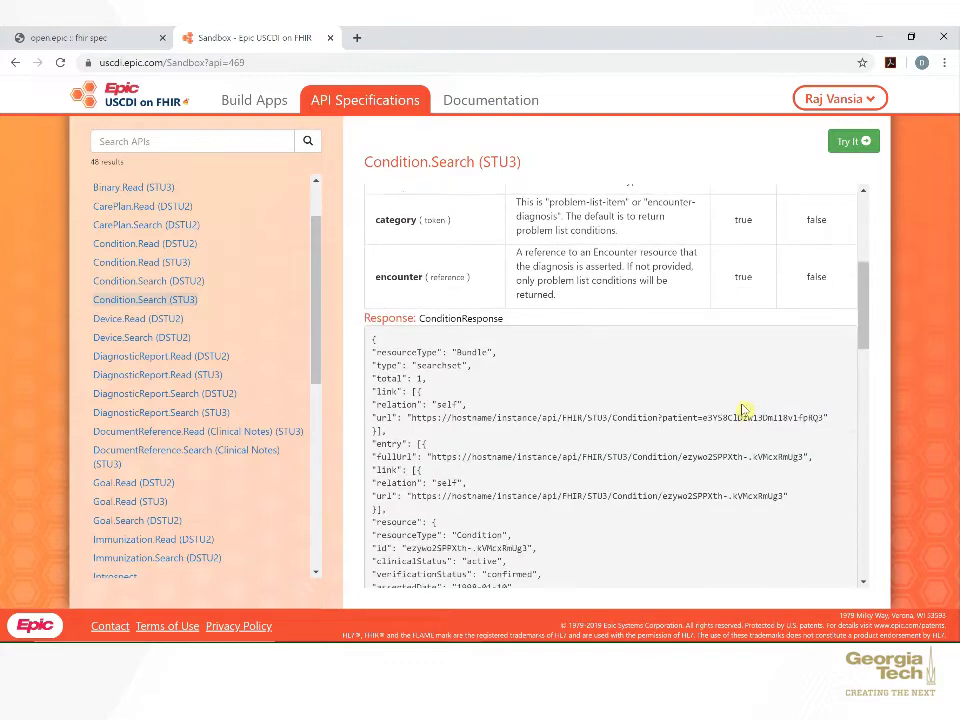
pyautogui.scroll(-10, 743, 410)
pyautogui.scroll(-5, 743, 409)
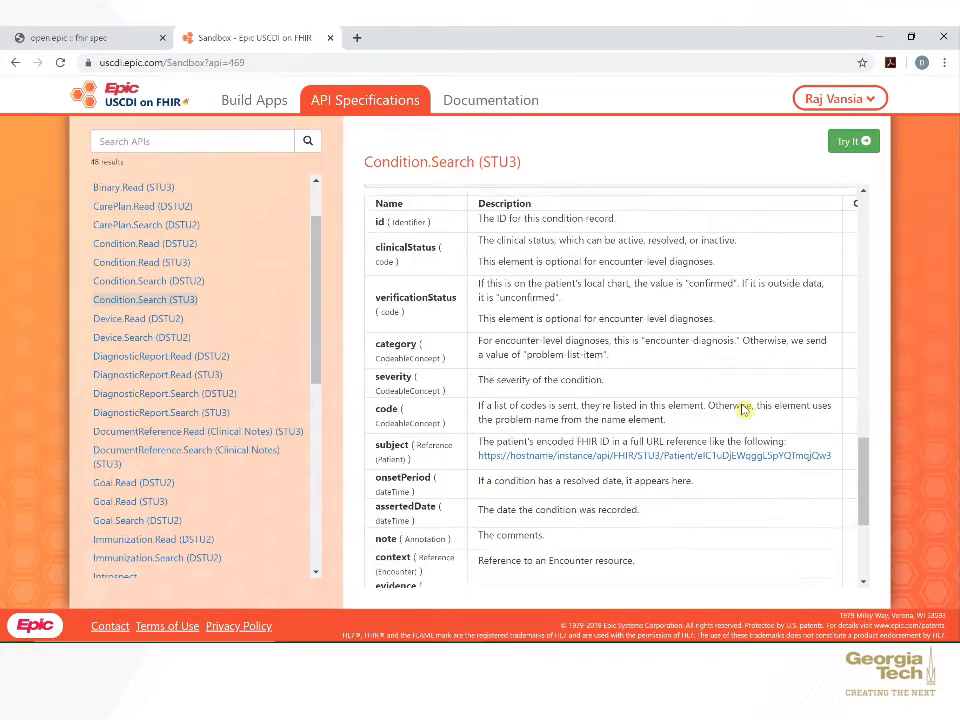
# - Run Condition.Search (STU3) for the test patient and scroll the 7 returned conditions
pyautogui.click(861, 142)
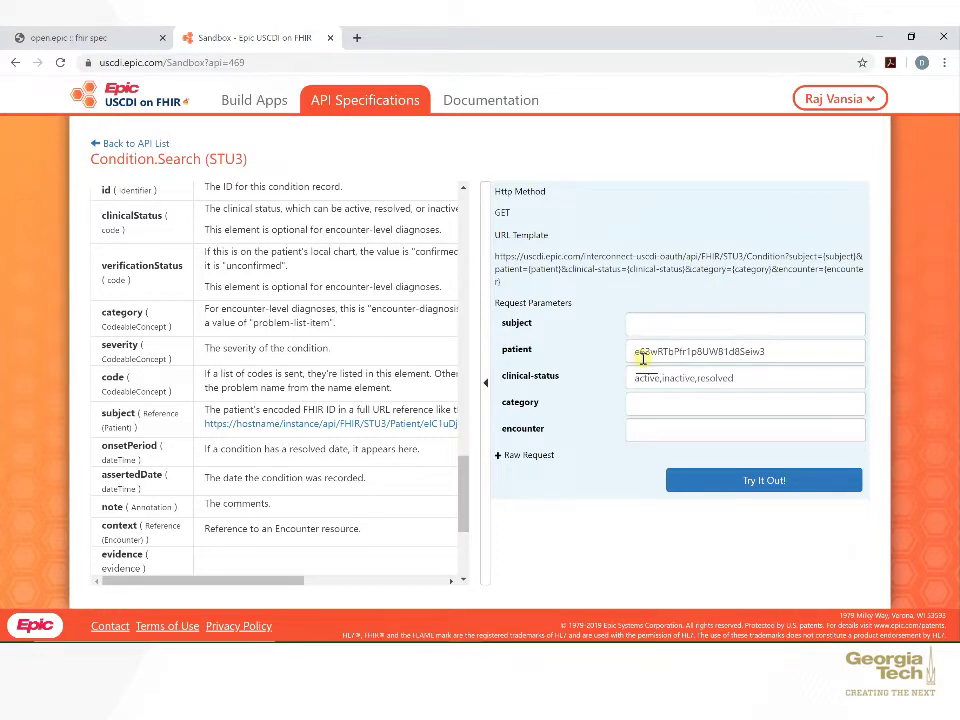
pyautogui.click(724, 488)
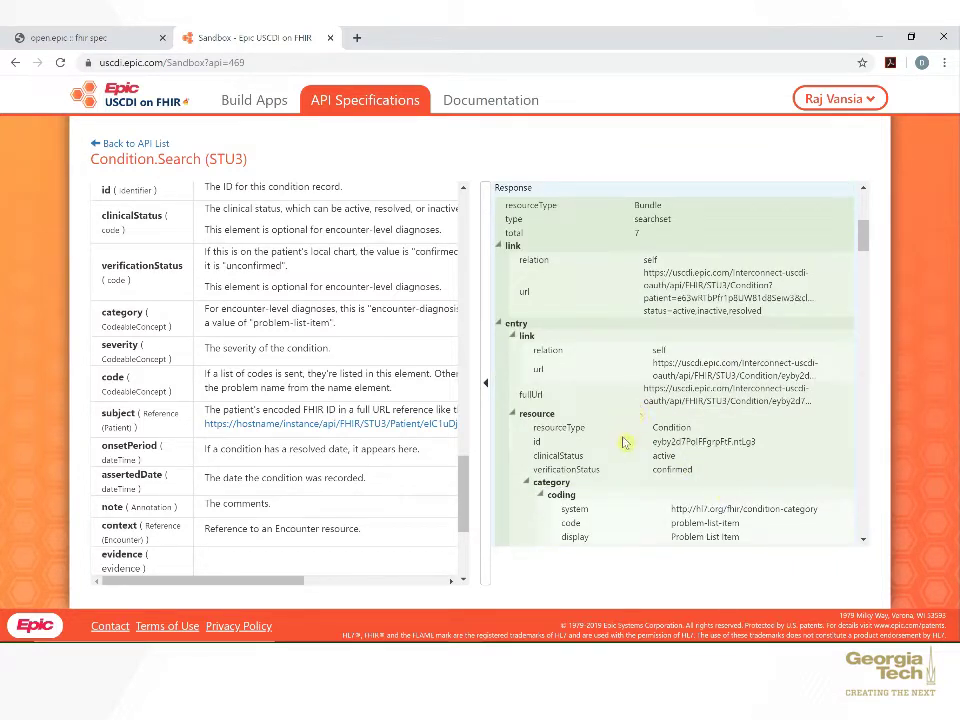
pyautogui.scroll(-2, 645, 459)
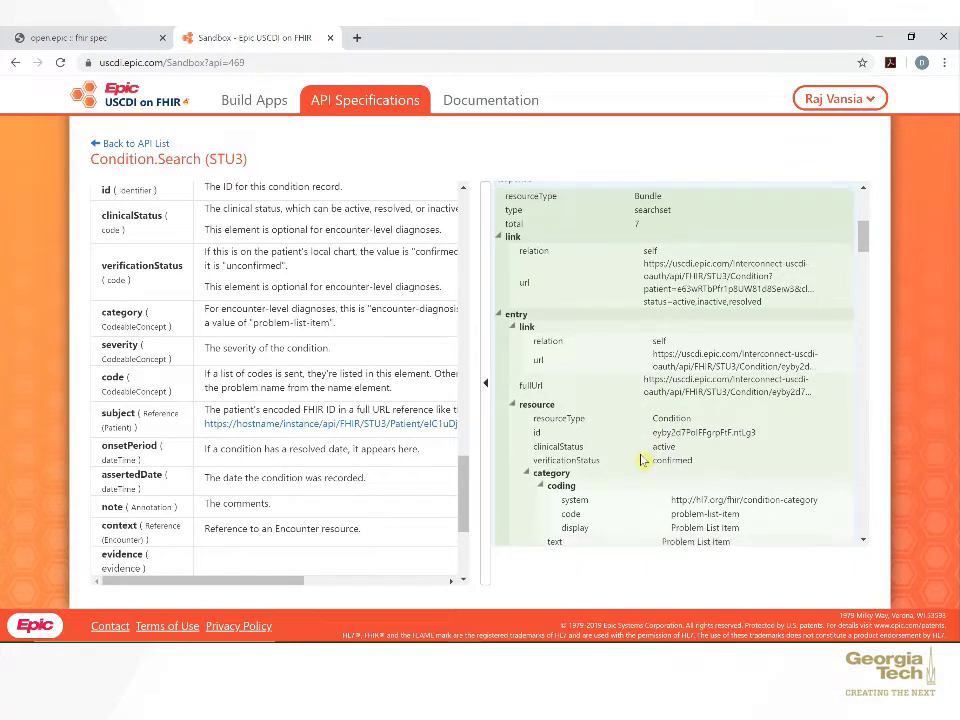
pyautogui.scroll(-5, 643, 459)
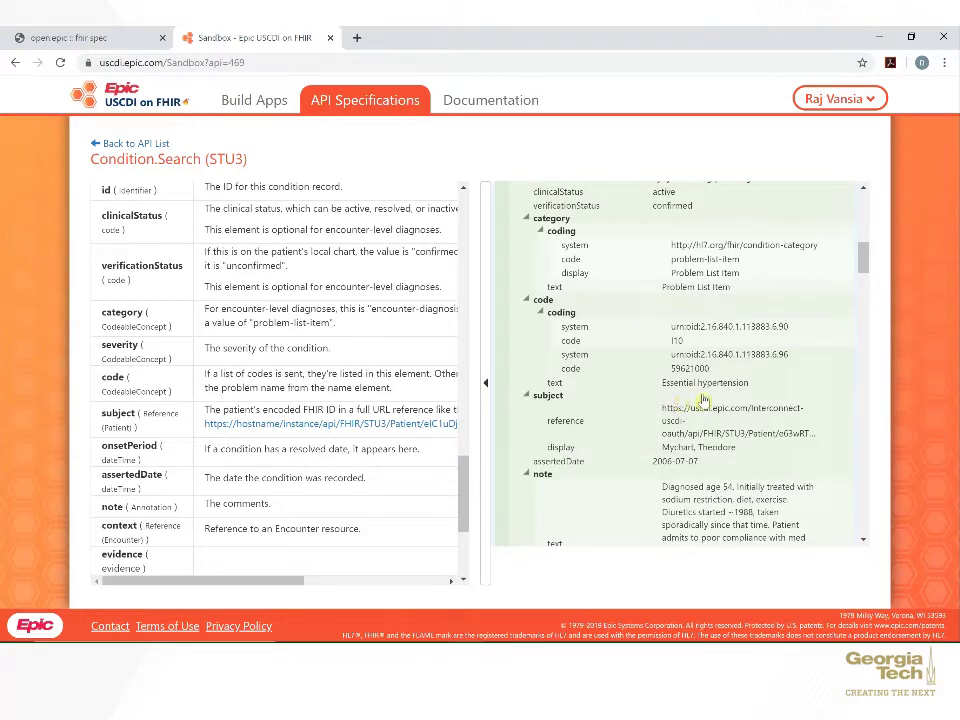
pyautogui.scroll(-3, 626, 450)
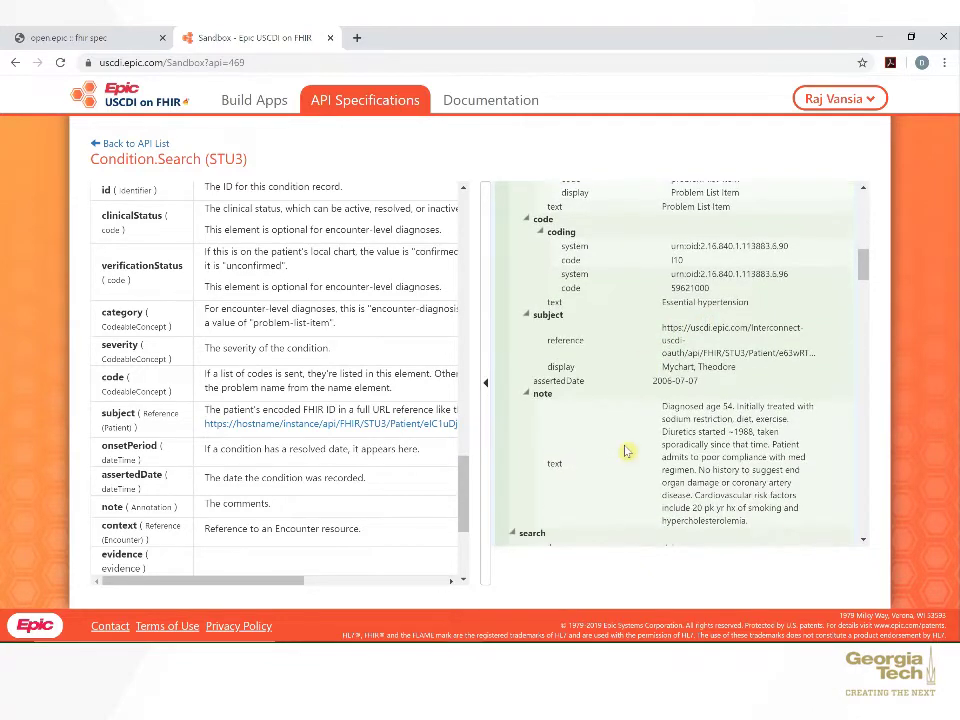
pyautogui.scroll(-7, 626, 452)
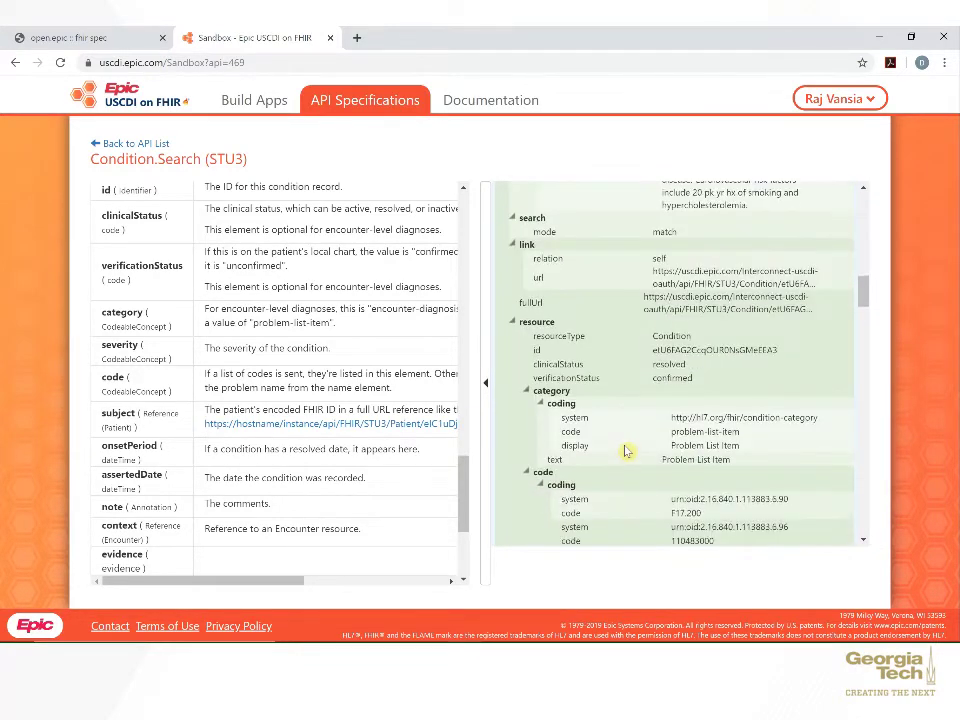
pyautogui.scroll(-2, 626, 450)
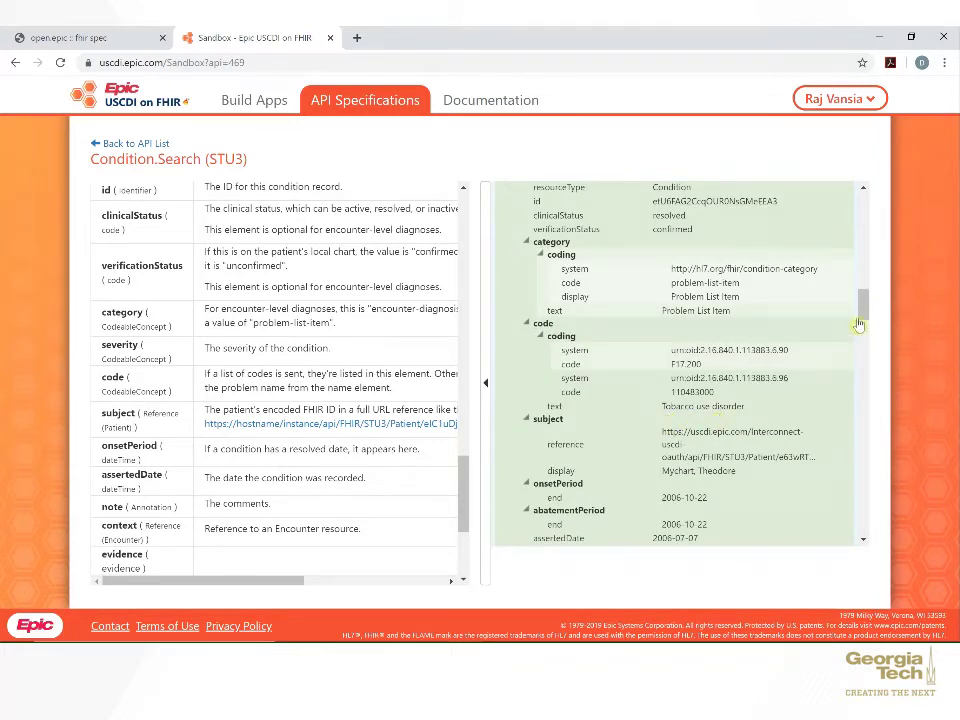
# - Expand Raw Request and trim the clinical-status filter to just 'resolved'
pyautogui.moveTo(866, 311); pyautogui.dragTo(864, 212)
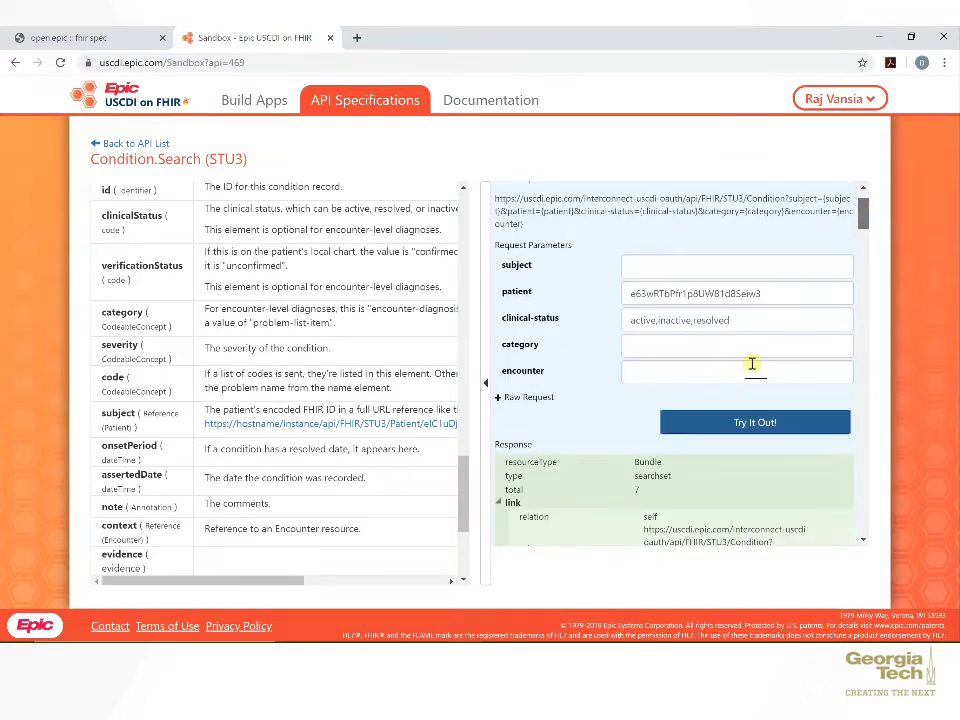
pyautogui.scroll(1, 752, 363)
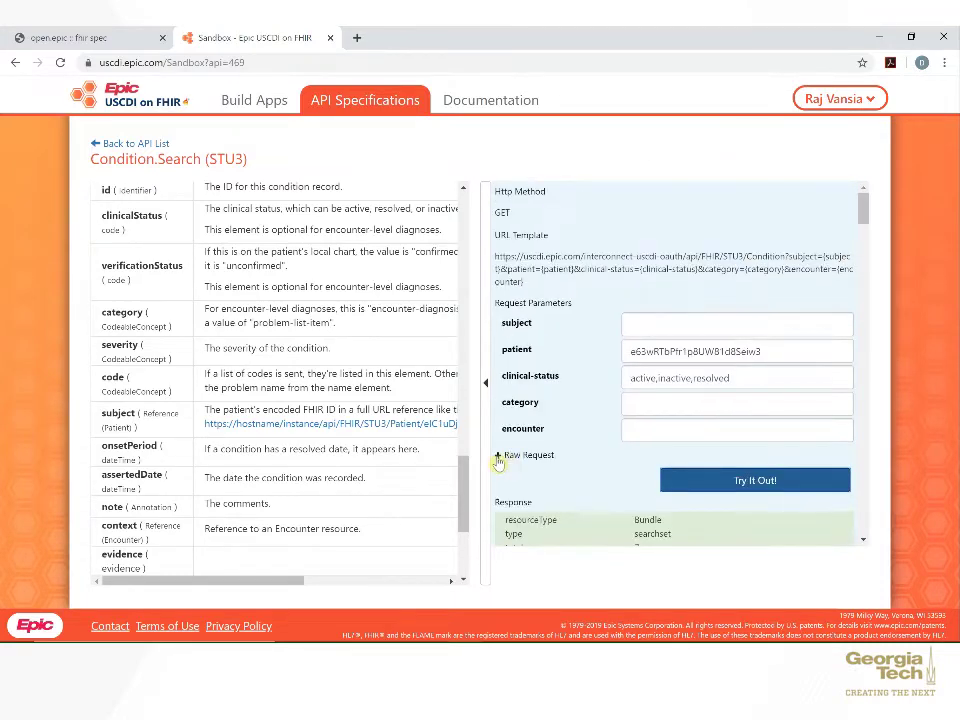
pyautogui.click(498, 456)
pyautogui.hscroll(3, 628, 498)
pyautogui.hscroll(5, 632, 503)
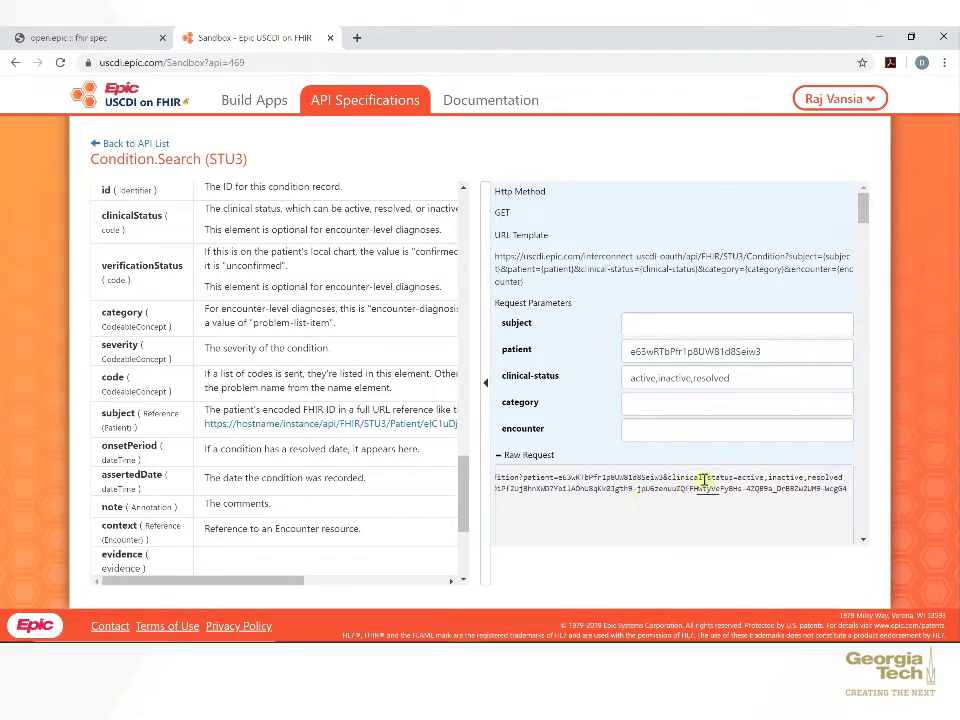
pyautogui.hscroll(1, 718, 481)
pyautogui.moveTo(692, 377); pyautogui.dragTo(619, 377)
pyautogui.press('BackSpace')
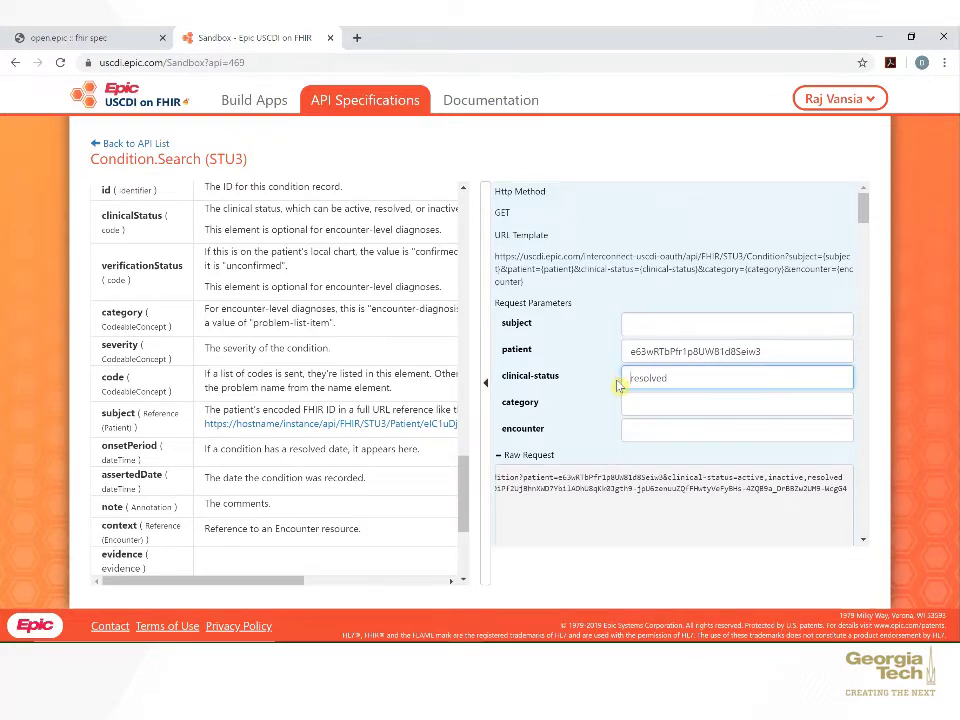
pyautogui.click(592, 425)
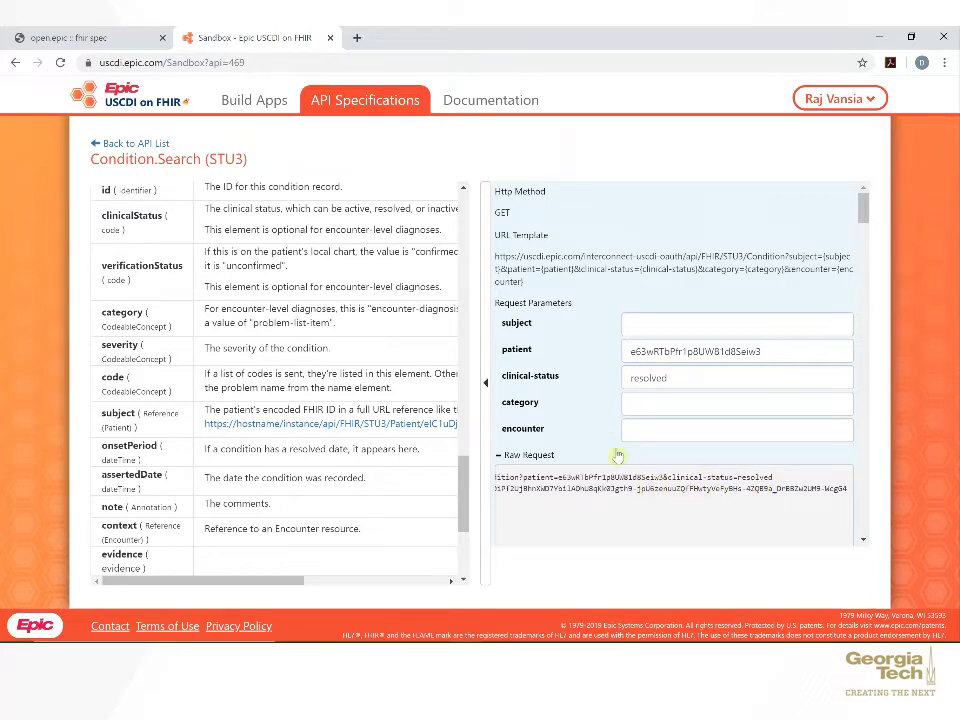
# - Rerun the search and scroll the 3 resolved conditions down to Pneumonia (J18.9)
pyautogui.scroll(-1, 600, 515)
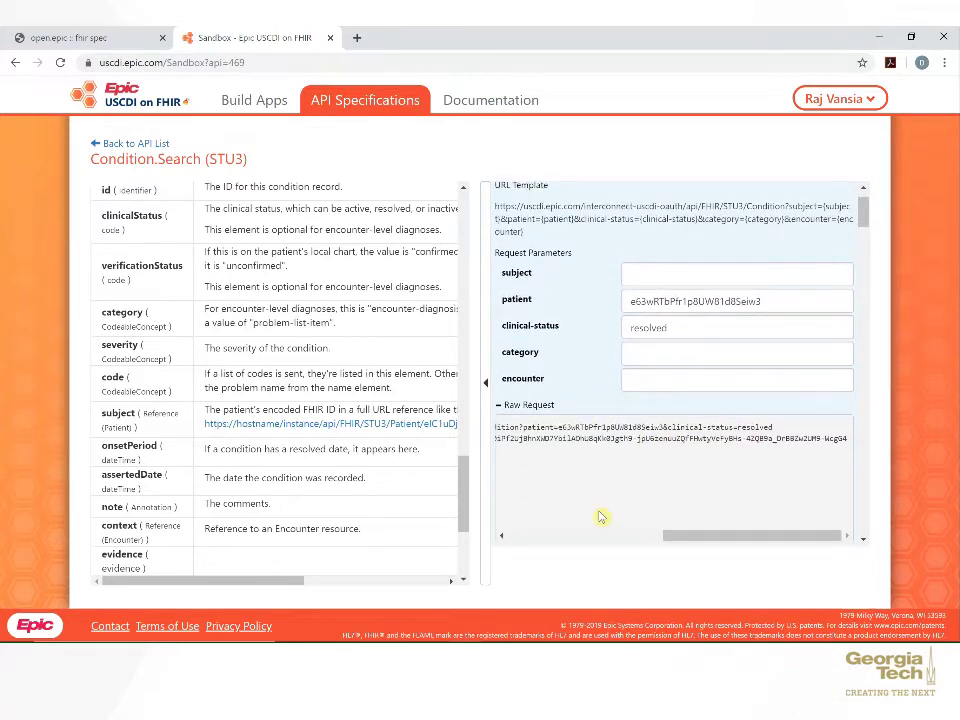
pyautogui.scroll(-2, 600, 516)
pyautogui.click(721, 481)
pyautogui.scroll(-5, 569, 461)
pyautogui.scroll(-1, 570, 450)
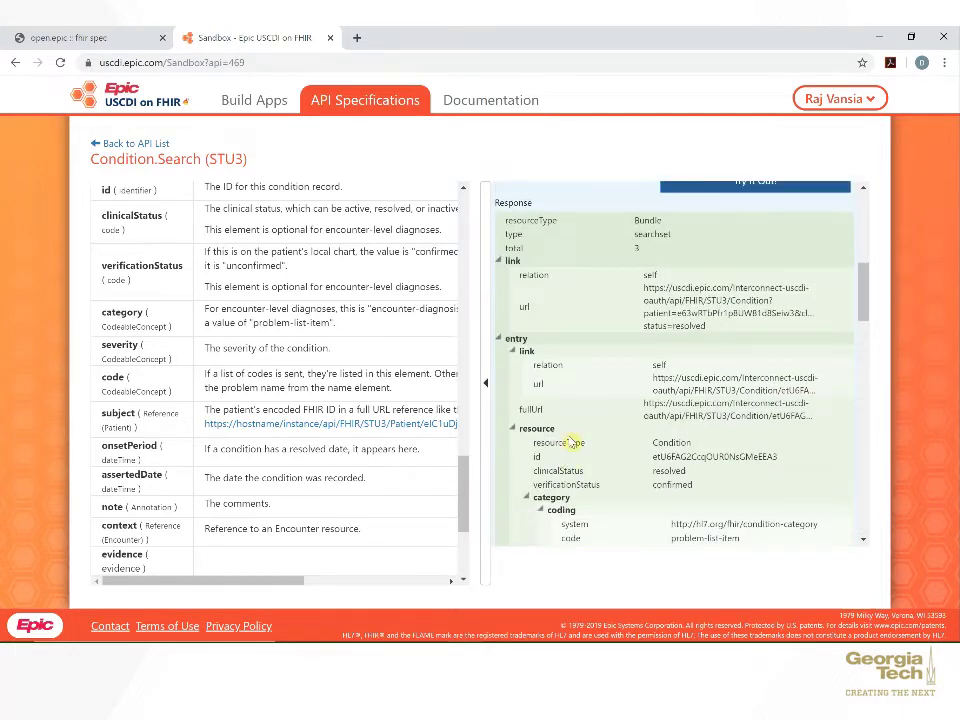
pyautogui.scroll(-1, 634, 406)
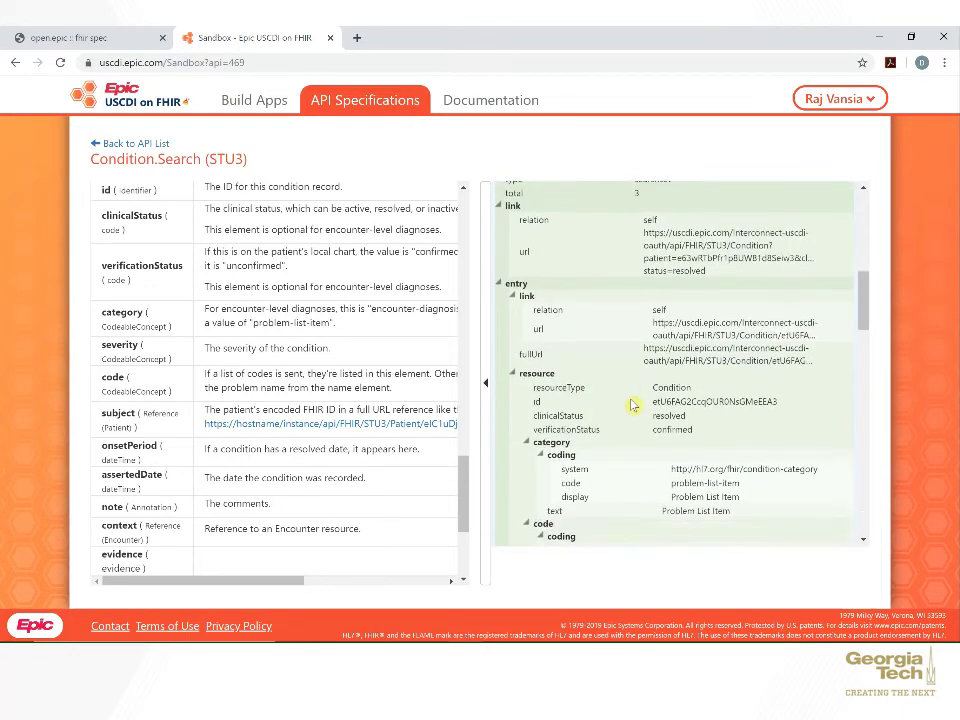
pyautogui.scroll(-1, 632, 405)
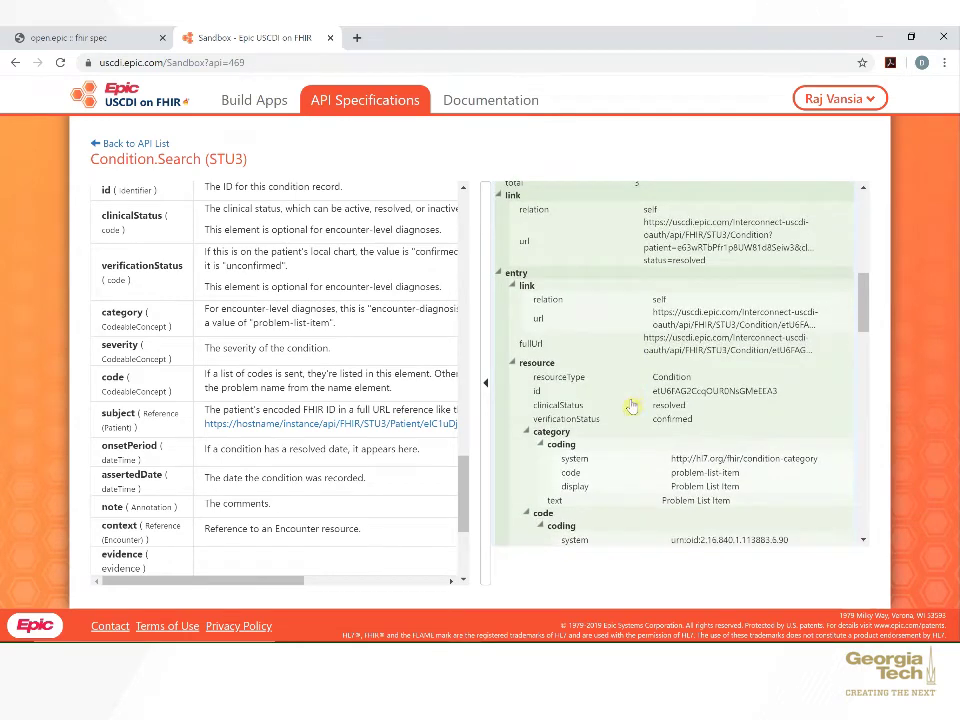
pyautogui.scroll(-5, 632, 405)
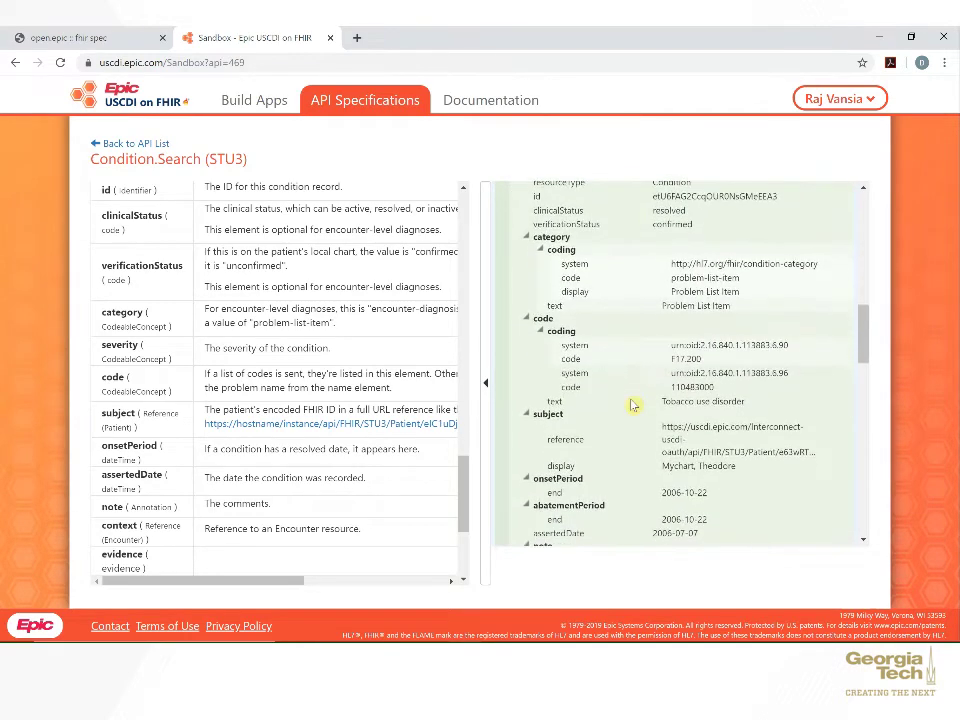
pyautogui.scroll(-6, 632, 405)
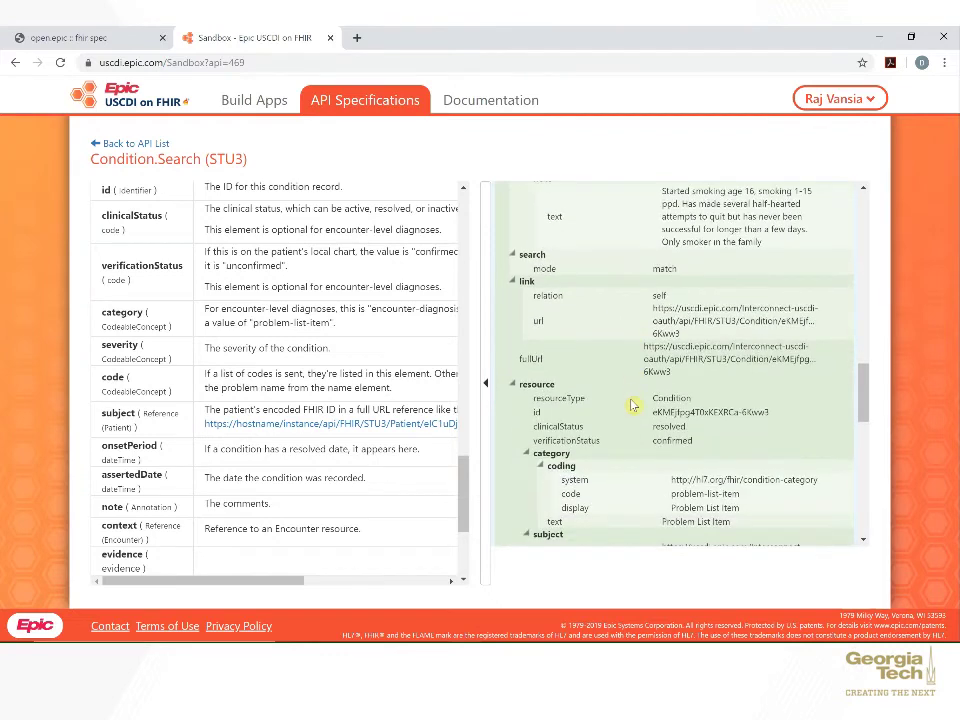
pyautogui.scroll(-1, 632, 405)
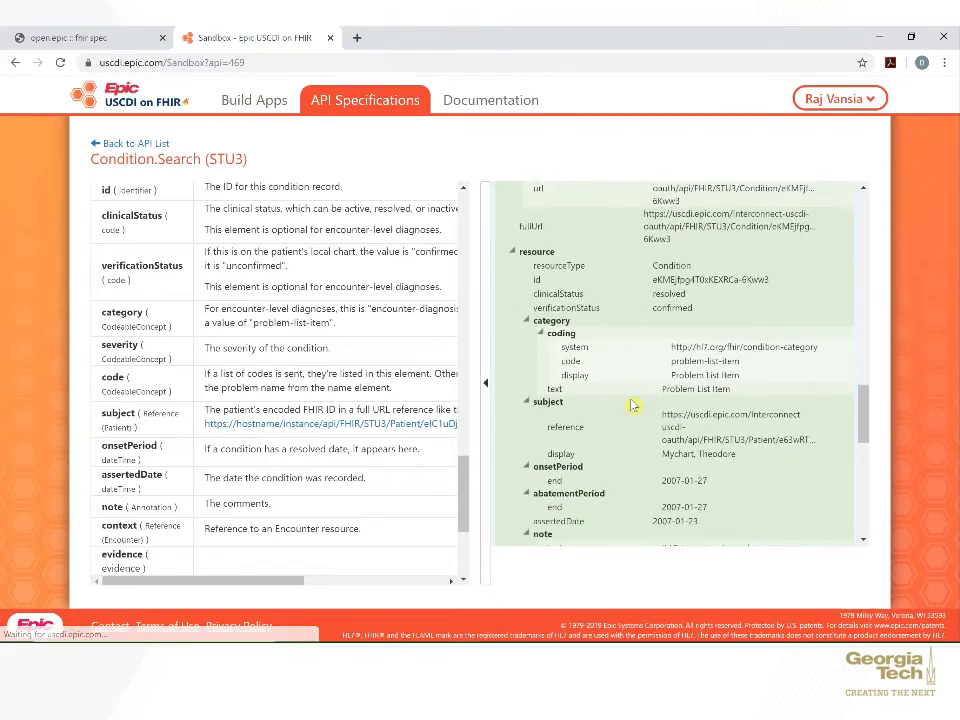
pyautogui.scroll(-5, 632, 405)
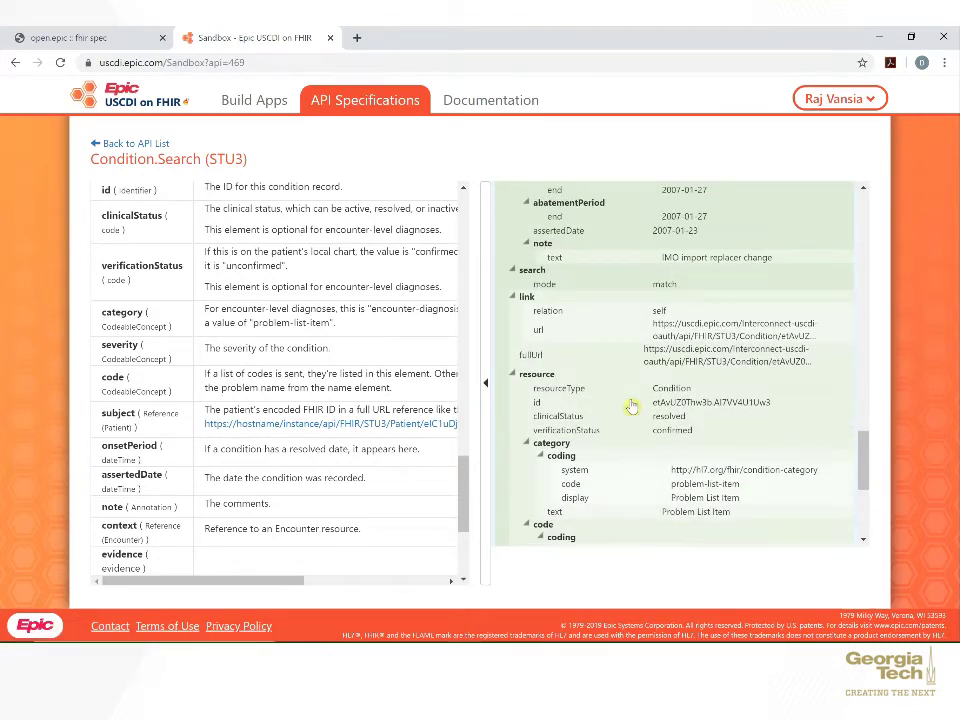
pyautogui.scroll(-5, 632, 405)
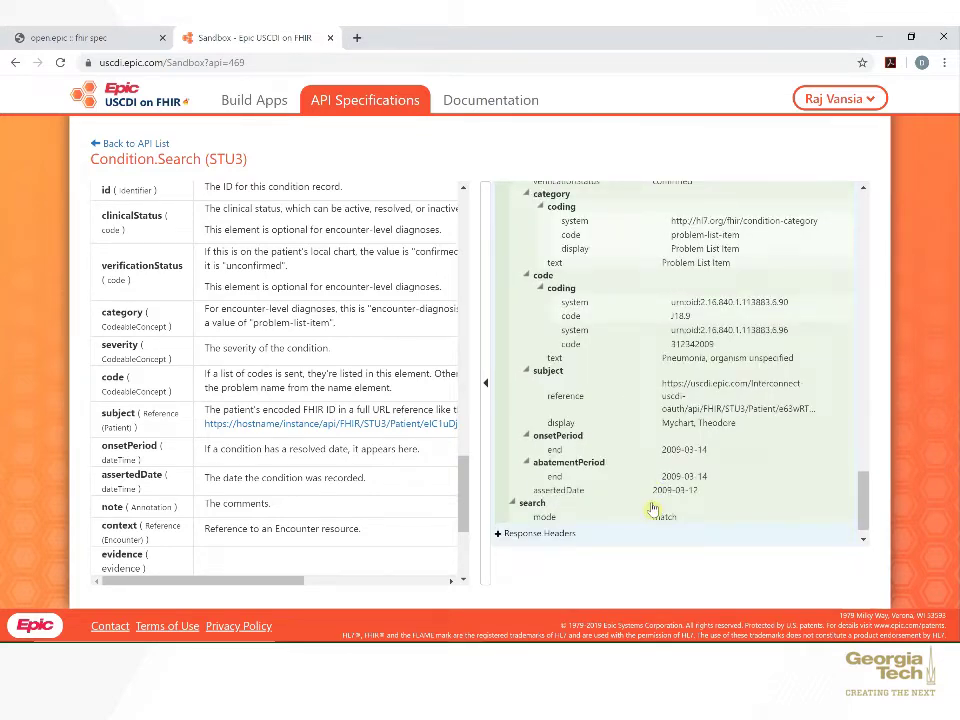
# - Go back to API Specifications and open the Observation.Search (Vitals) (DSTU2) spec
pyautogui.click(360, 103)
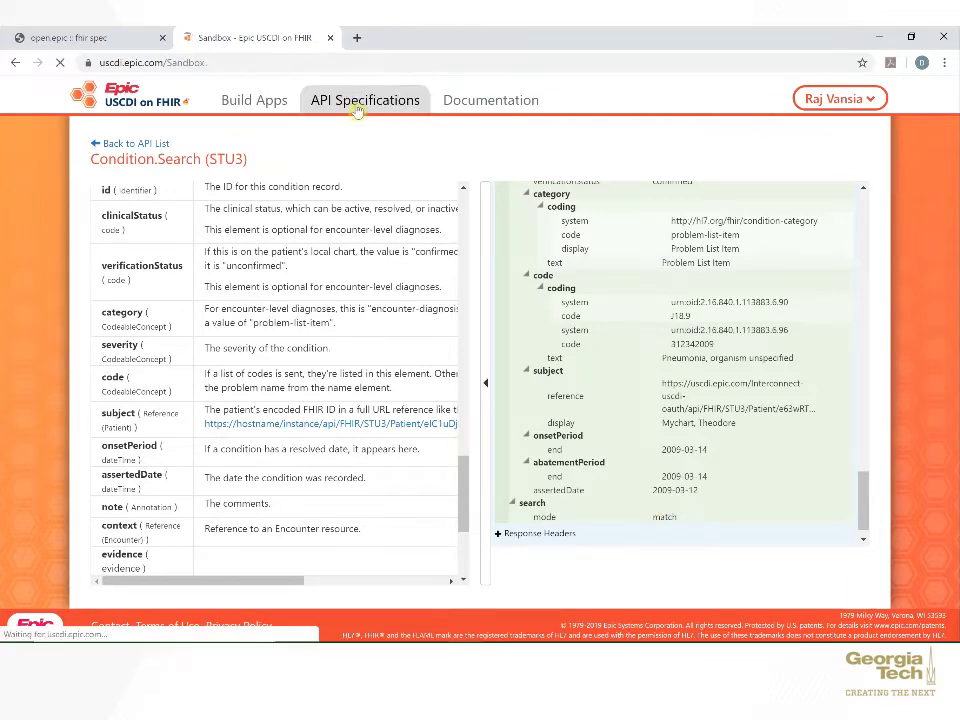
pyautogui.moveTo(318, 185); pyautogui.dragTo(318, 400)
pyautogui.click(289, 401)
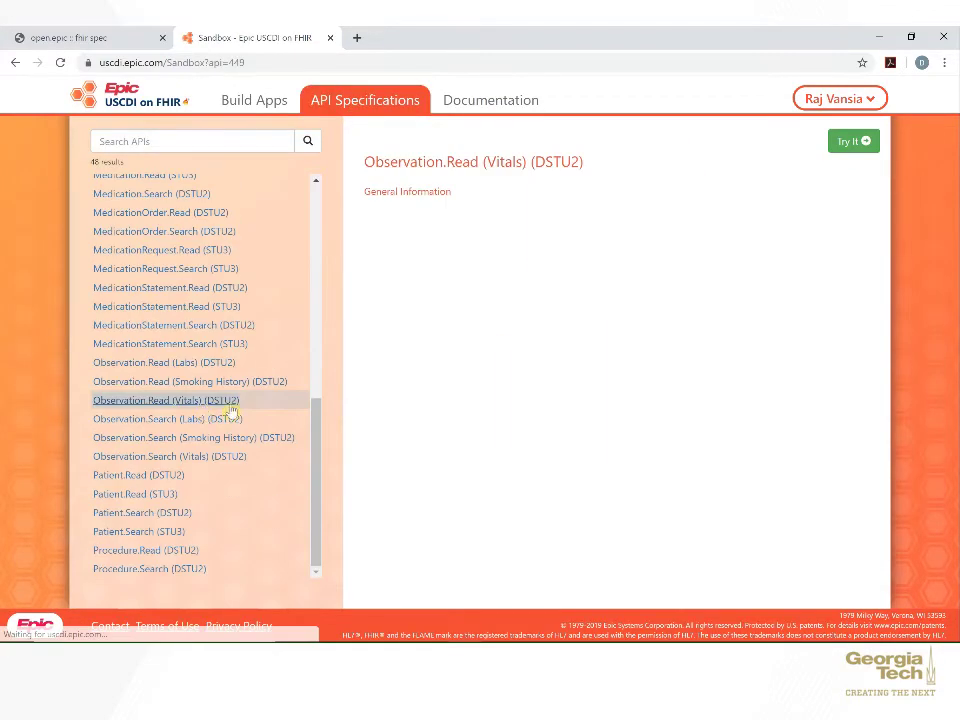
pyautogui.click(205, 456)
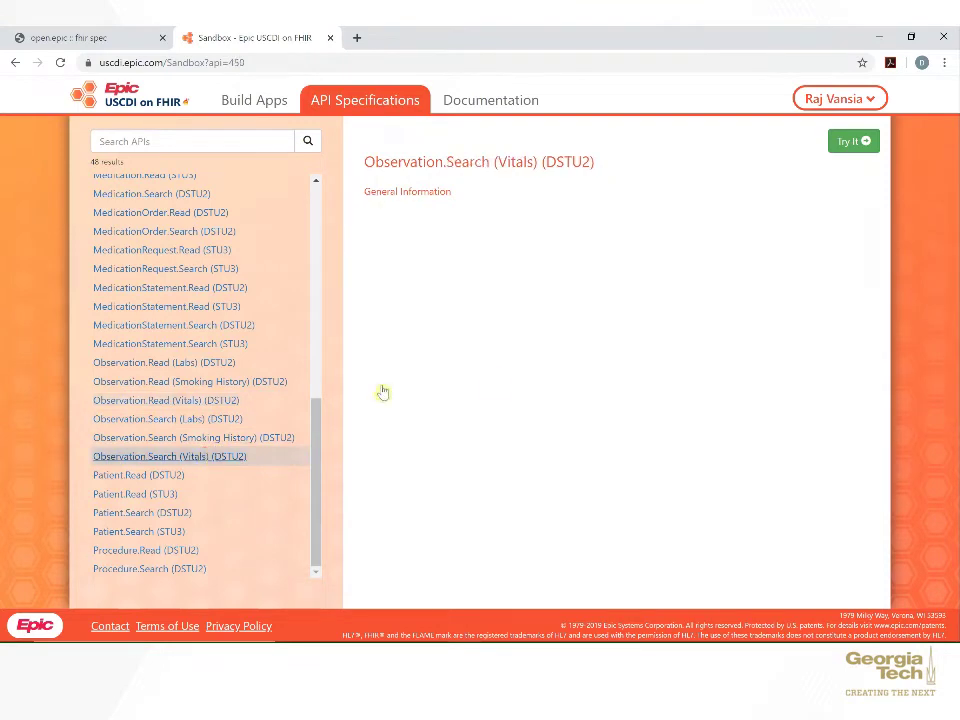
pyautogui.click(15, 63)
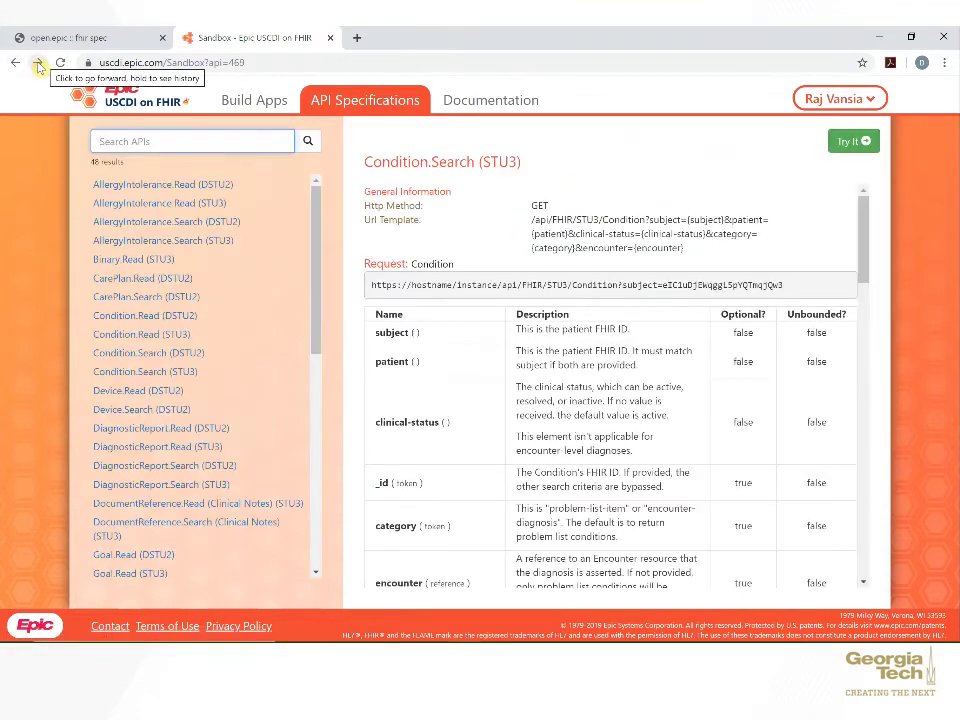
pyautogui.click(15, 62)
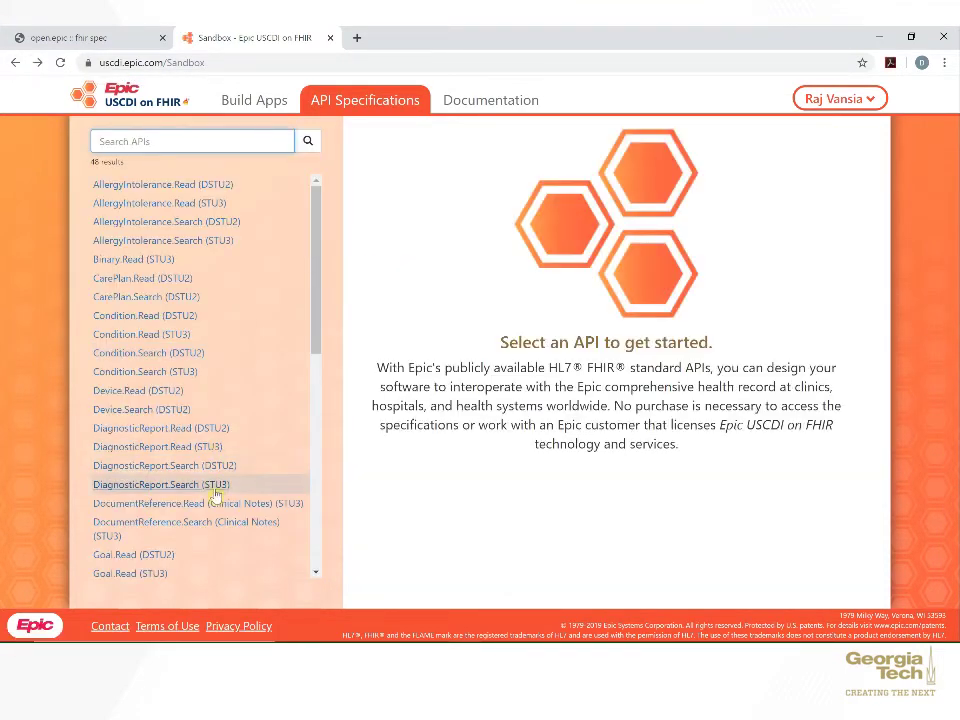
pyautogui.scroll(-1, 215, 497)
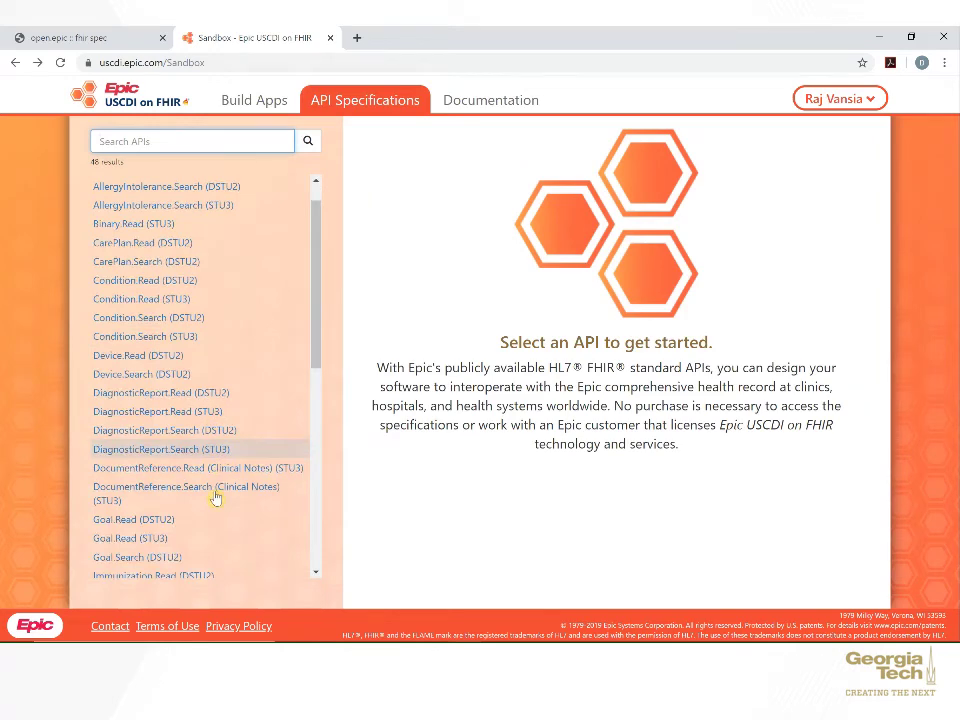
pyautogui.scroll(-5, 215, 497)
pyautogui.click(210, 491)
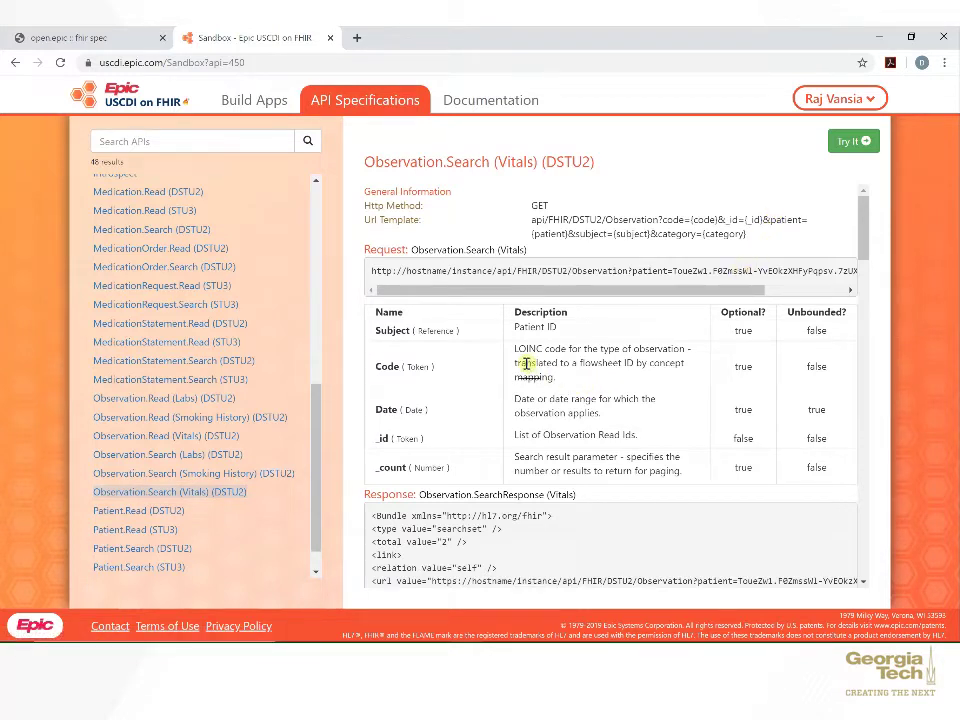
# - Run the vital-signs Observation search for the test patient, returning 84 observations
pyautogui.click(857, 141)
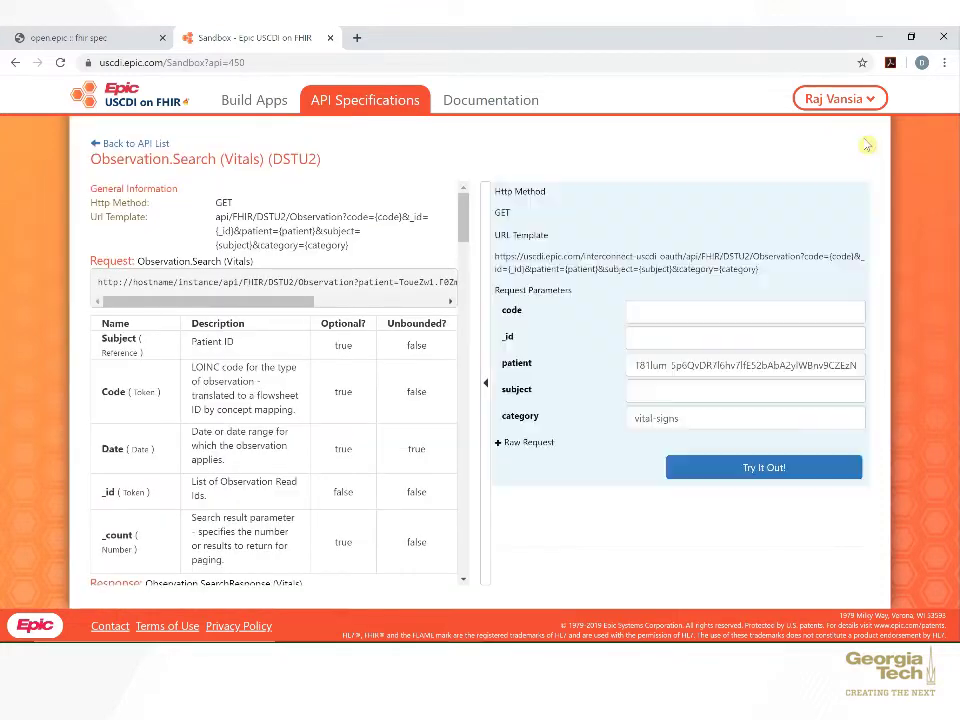
pyautogui.click(697, 472)
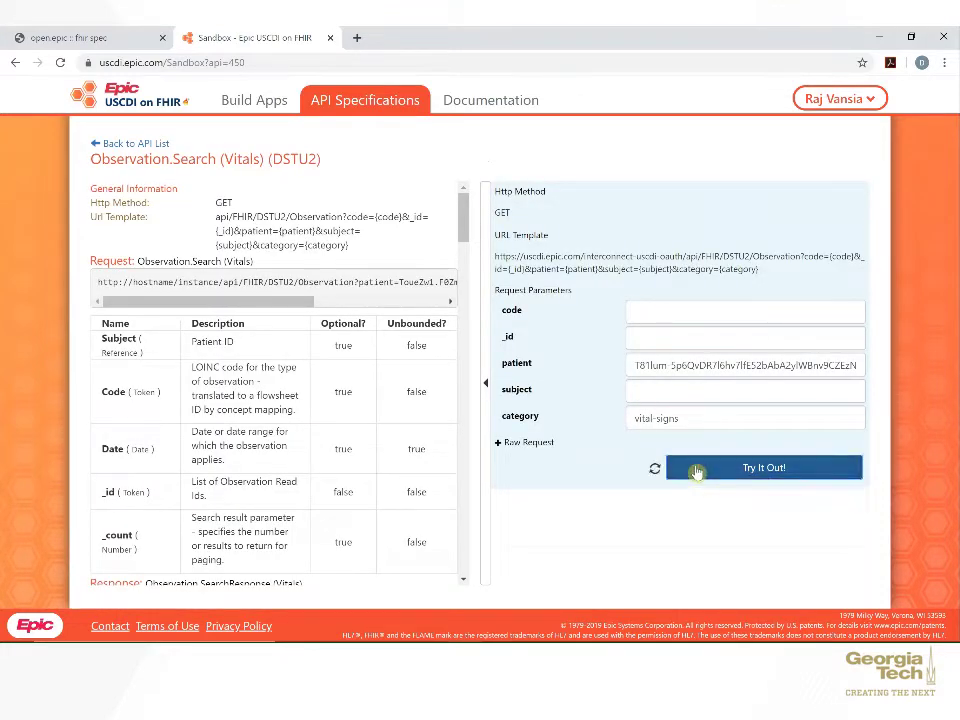
pyautogui.scroll(-3, 508, 443)
pyautogui.scroll(-1, 506, 444)
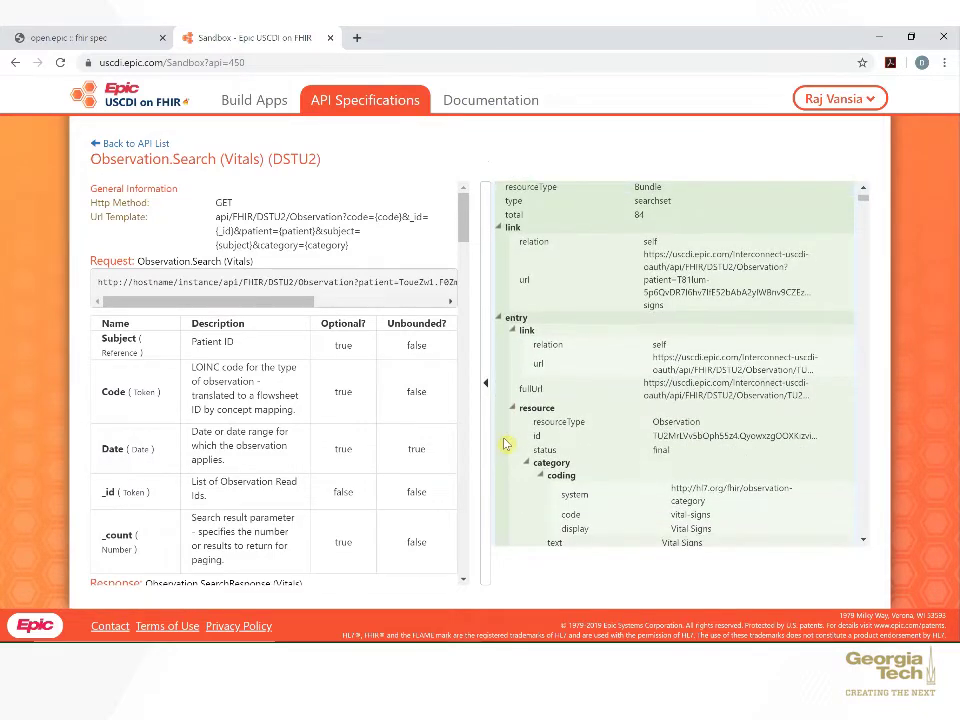
pyautogui.scroll(-4, 506, 444)
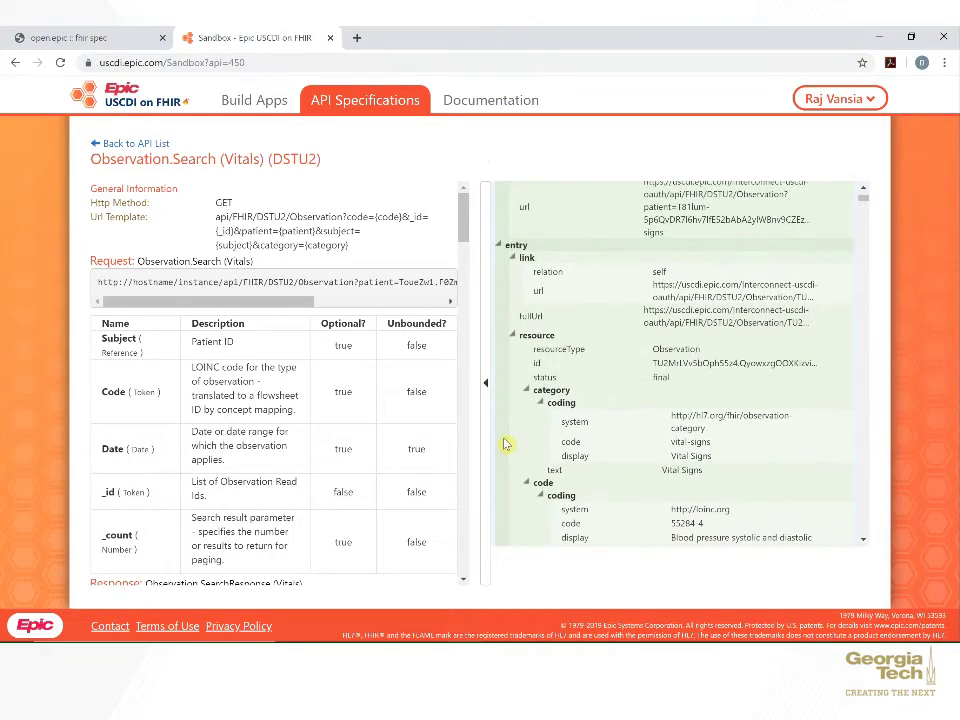
pyautogui.scroll(-8, 507, 443)
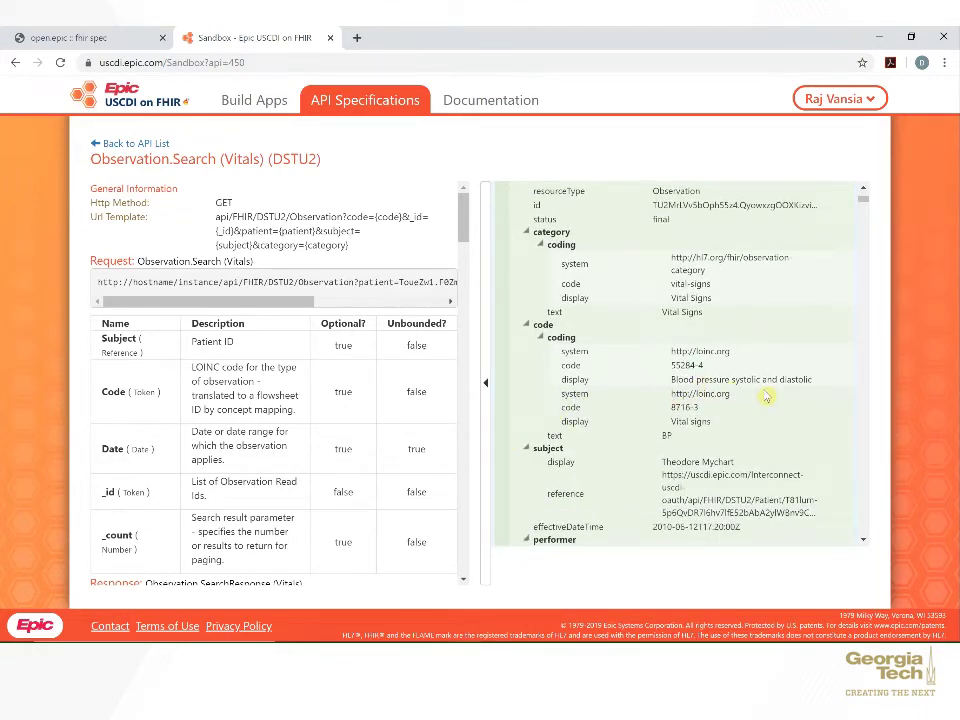
pyautogui.scroll(-18, 698, 408)
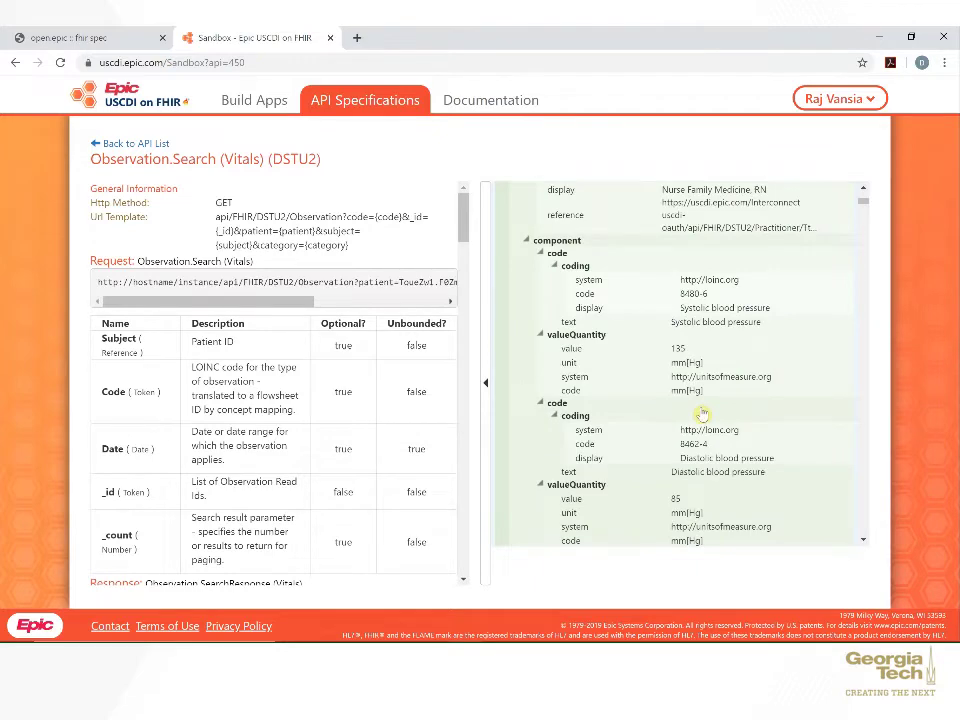
# - Locate the Body temperature entry and select its LOINC code 8310-5
pyautogui.scroll(17, 866, 206)
pyautogui.scroll(-10, 850, 330)
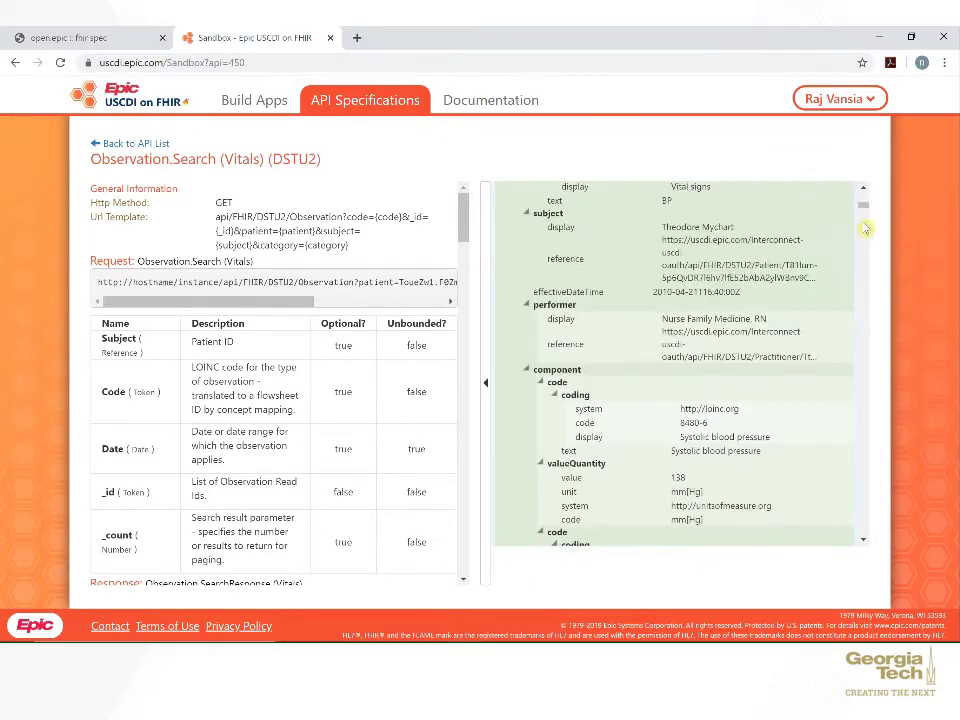
pyautogui.scroll(-15, 578, 276)
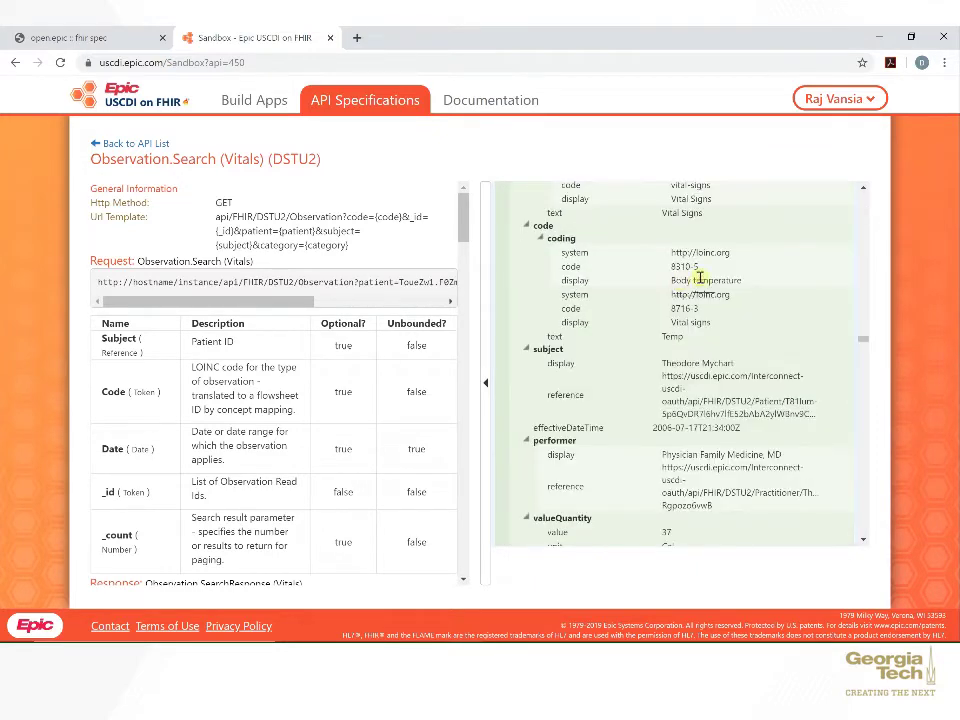
pyautogui.moveTo(703, 270); pyautogui.dragTo(669, 273)
pyautogui.hotkey('ctrl', 'c')
# - Paste 8310-5 into the code filter and clear the vital-signs category value
pyautogui.moveTo(866, 343); pyautogui.dragTo(847, 193)
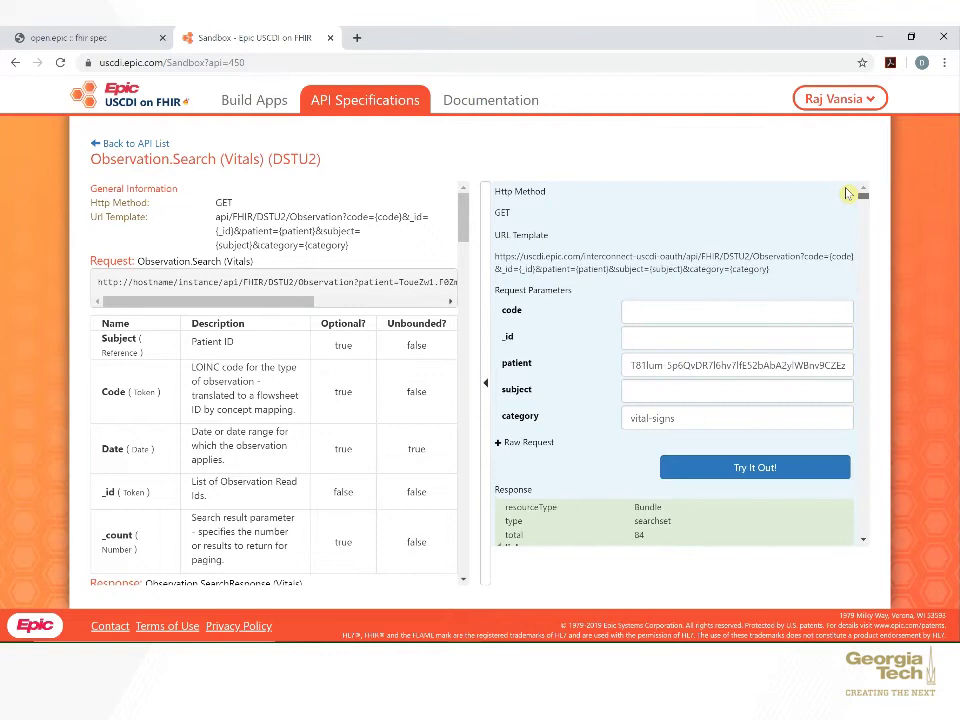
pyautogui.click(708, 311)
pyautogui.hotkey('ctrl', 'v')
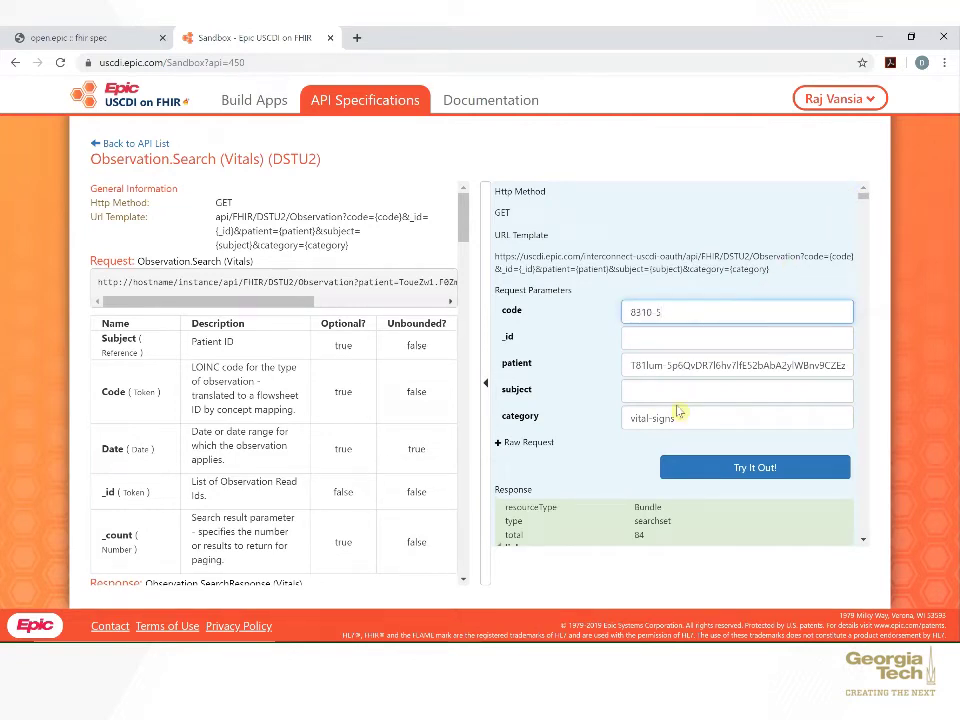
pyautogui.tripleClick(677, 412)
pyautogui.press('BackSpace')
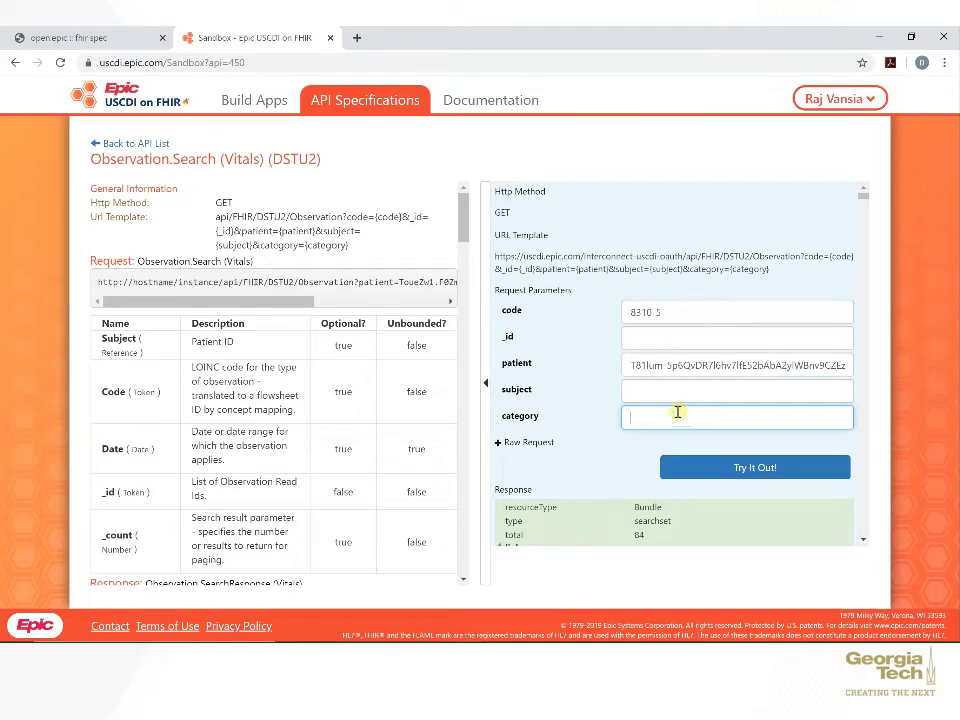
# - Expand Raw Request to confirm it carries code 8310-5 with no category
pyautogui.scroll(-1, 650, 495)
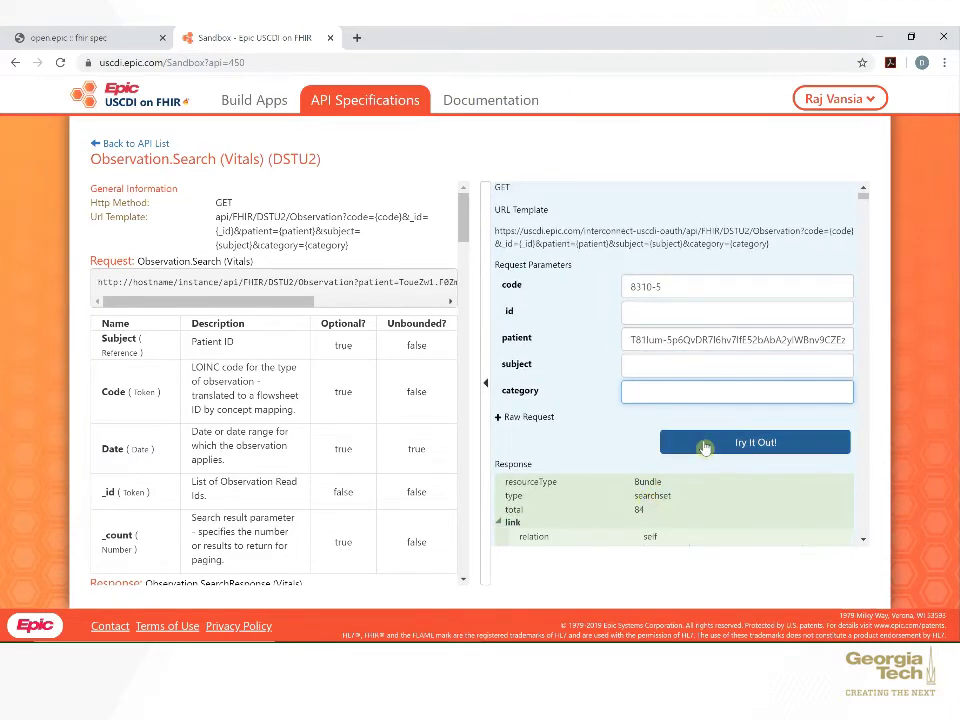
pyautogui.click(545, 418)
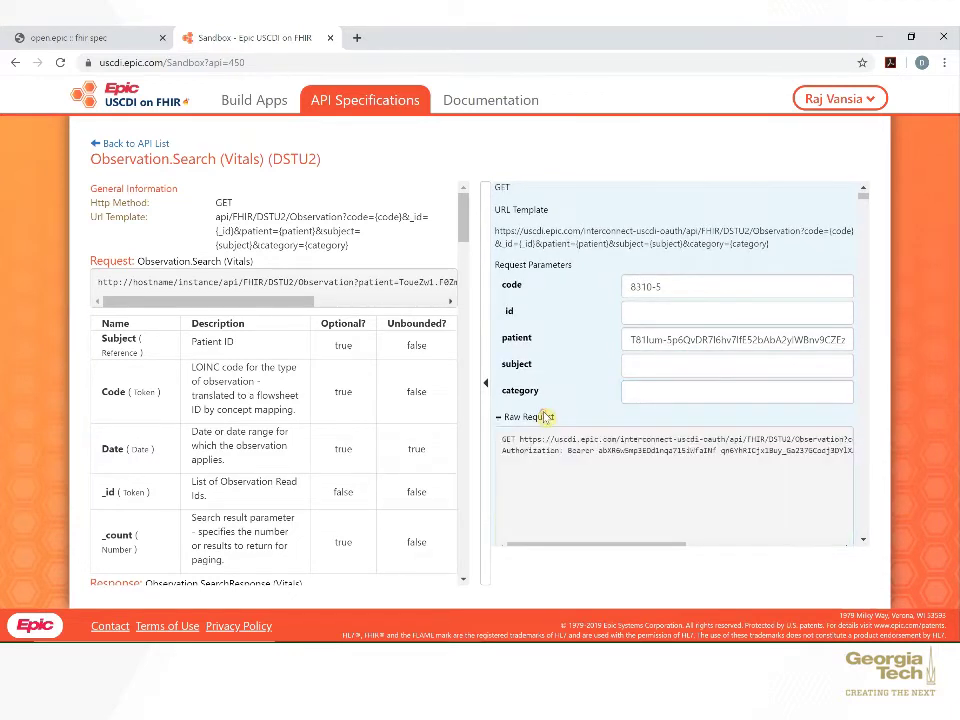
pyautogui.hscroll(1, 664, 476)
pyautogui.hscroll(5, 664, 478)
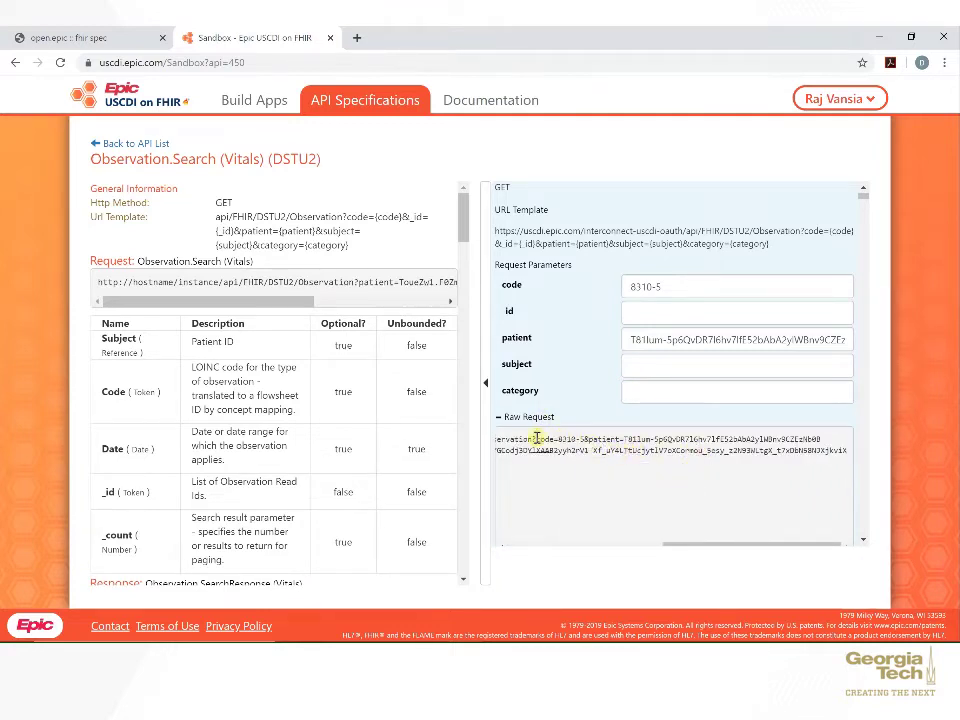
pyautogui.scroll(-3, 585, 420)
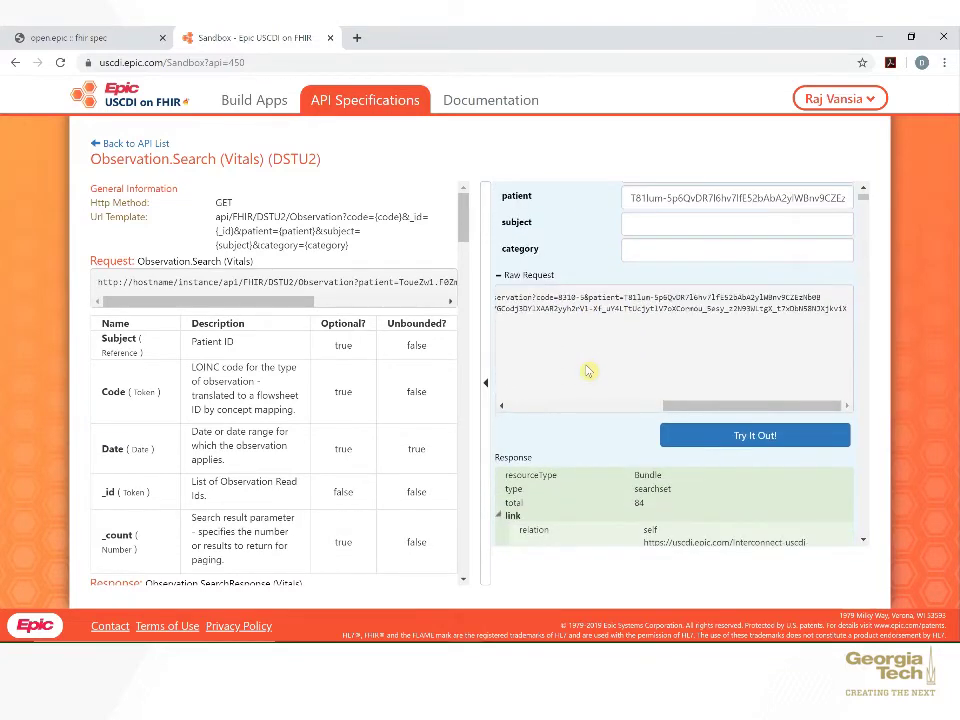
pyautogui.click(700, 435)
pyautogui.scroll(-2, 551, 408)
pyautogui.scroll(-1, 551, 408)
pyautogui.scroll(-1, 551, 407)
pyautogui.scroll(-2, 551, 408)
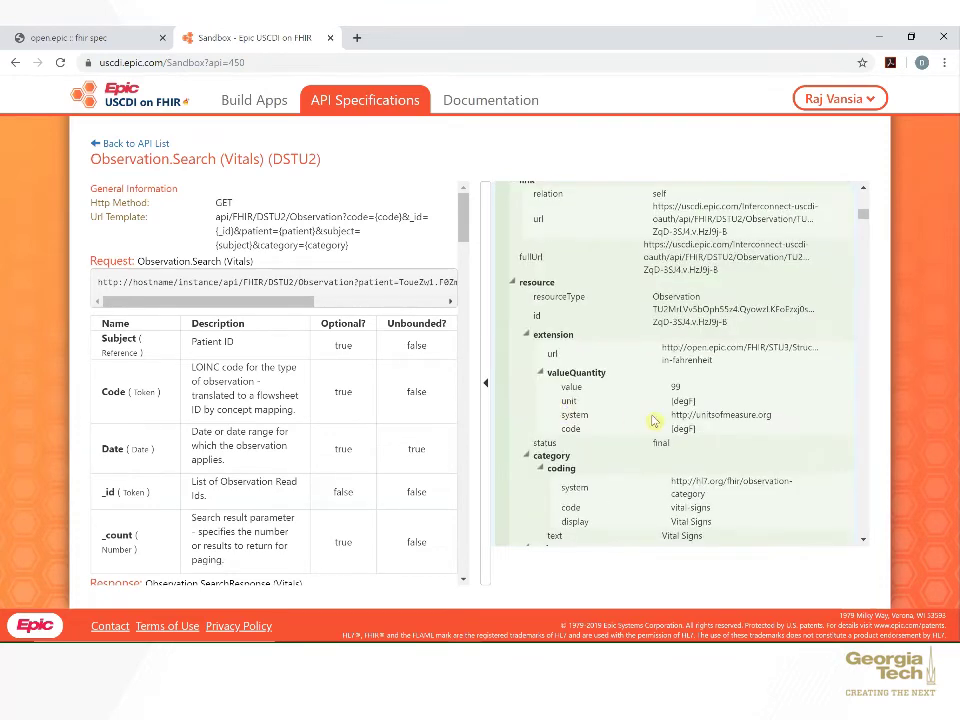
pyautogui.scroll(-1, 637, 407)
pyautogui.scroll(-4, 637, 407)
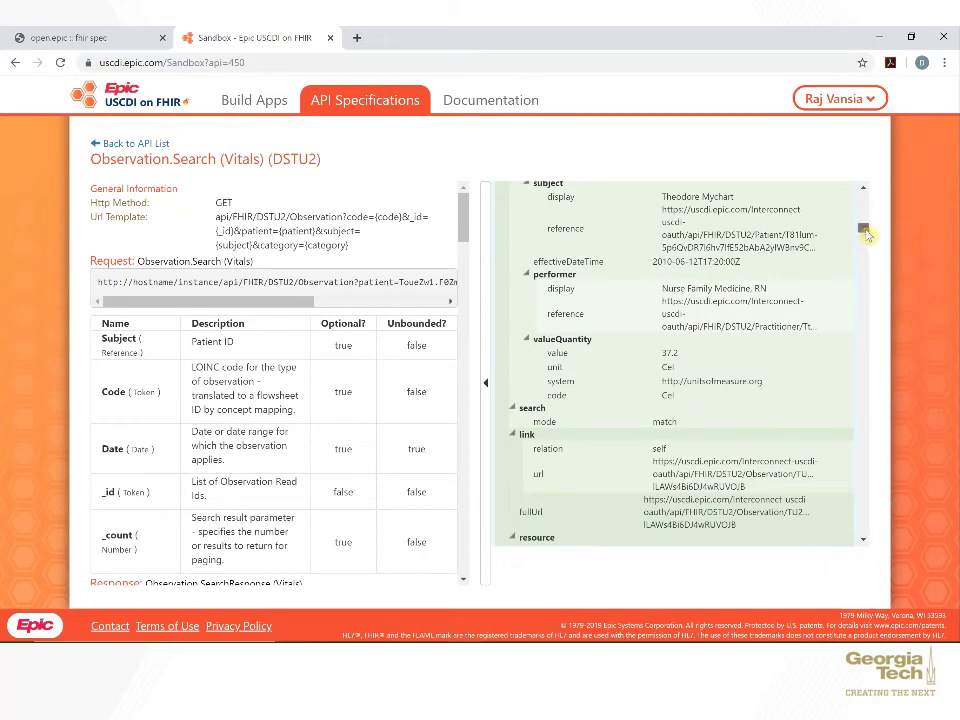
pyautogui.moveTo(866, 231); pyautogui.dragTo(862, 194)
pyautogui.scroll(5, 643, 251)
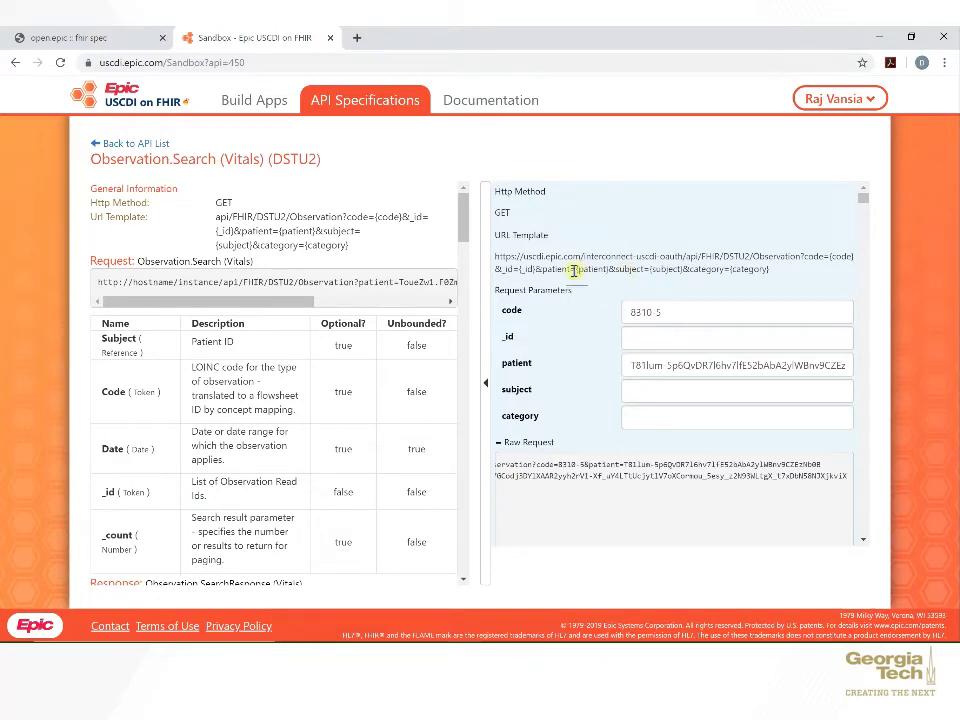
# - On the open.epic Observation page, append &date=2015-08-25 to the sample request URL
pyautogui.click(128, 34)
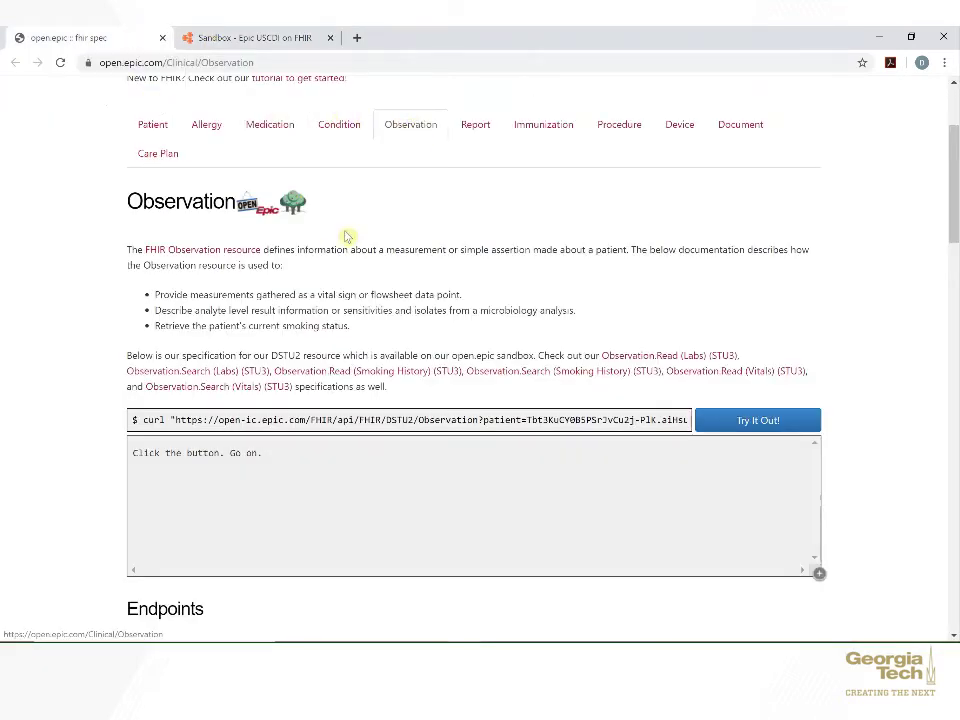
pyautogui.click(268, 421)
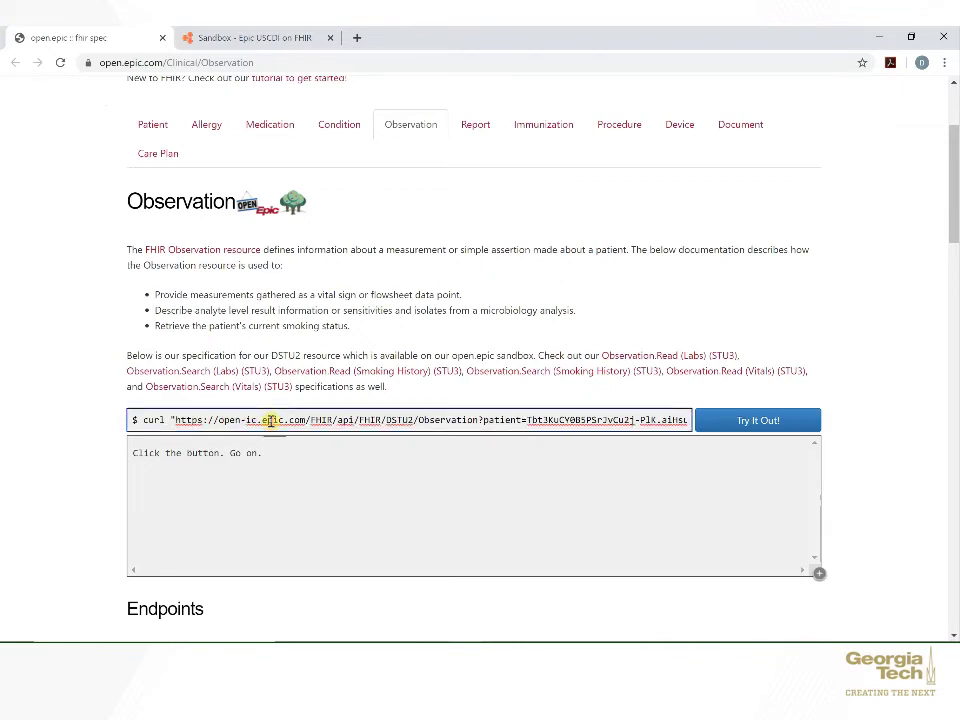
pyautogui.press('Right')
pyautogui.press('Right')
pyautogui.press('Right')
pyautogui.press('Right')
pyautogui.press('Right')
pyautogui.press('Right')
pyautogui.press('Right')
pyautogui.press('Right')
pyautogui.press('Right')
pyautogui.press('Right')
pyautogui.press('Right')
pyautogui.press('Right')
pyautogui.press('Right')
pyautogui.press('Right')
pyautogui.press('Right')
pyautogui.press('Right')
pyautogui.press('Right')
pyautogui.press('Right')
pyautogui.press('Right')
pyautogui.press('Right')
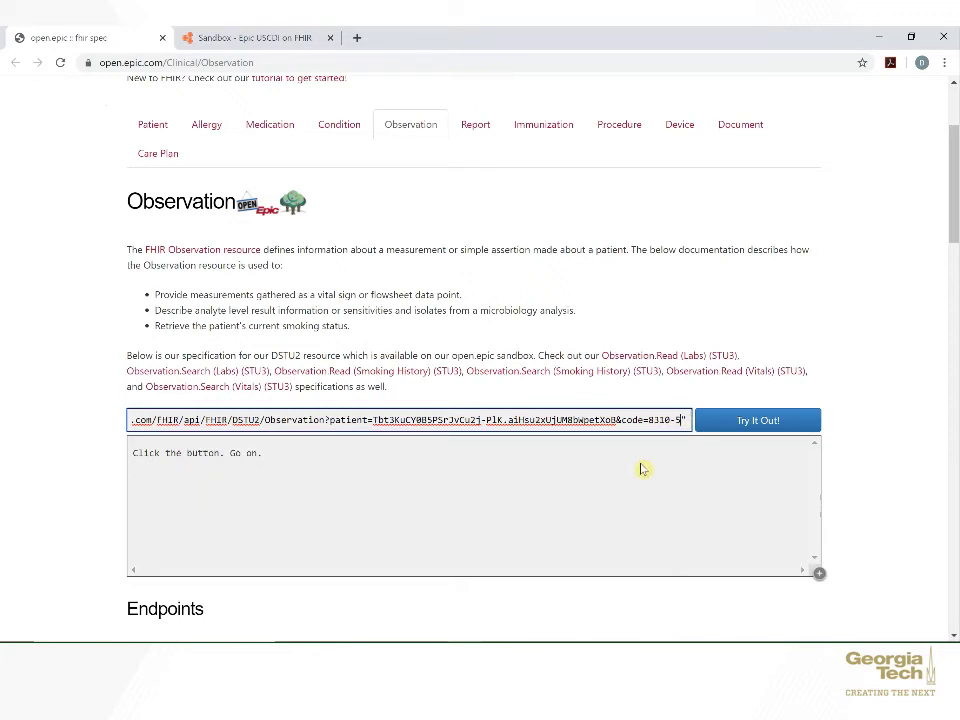
pyautogui.write('&date=2015-08-')
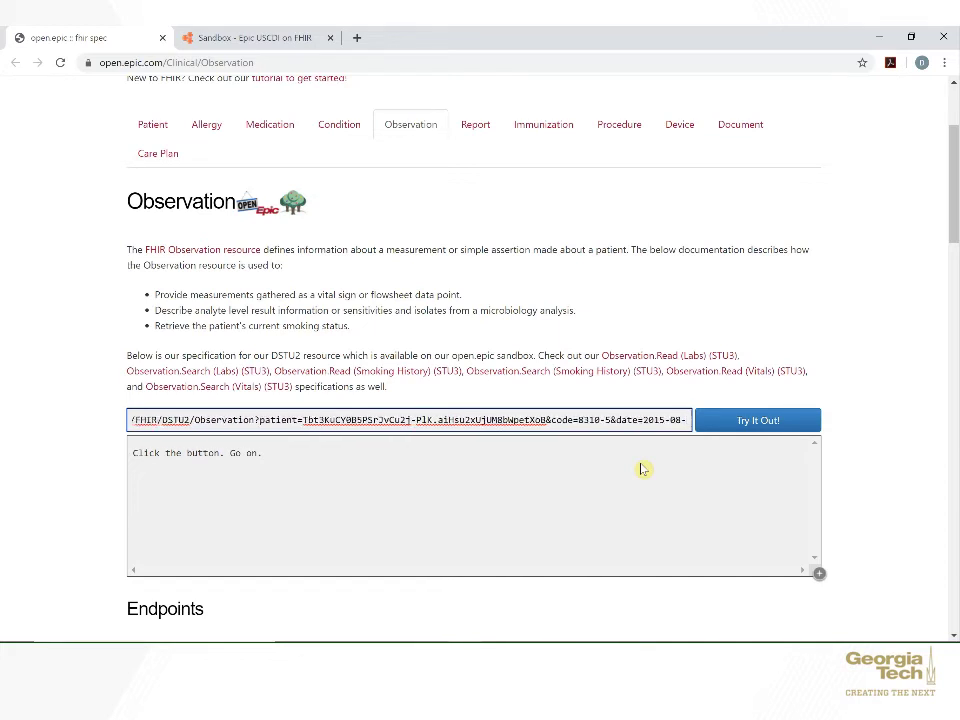
pyautogui.write('25')
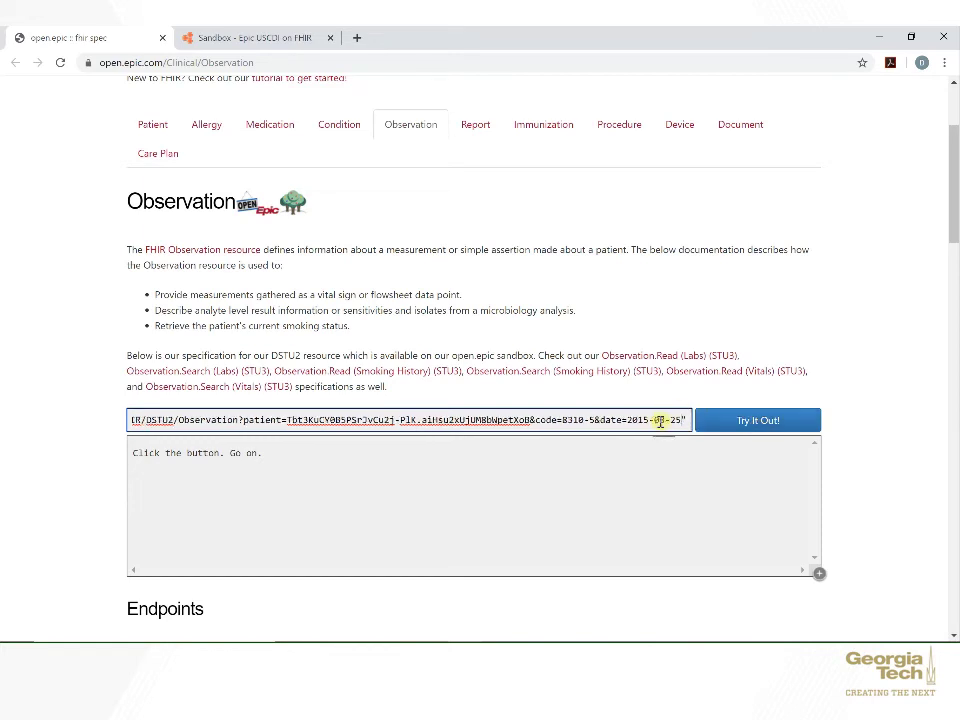
# - Run the Observation search for code 8310-5 on 2015-08-25 and review the 36.7 Cel valueQuantity
pyautogui.click(731, 421)
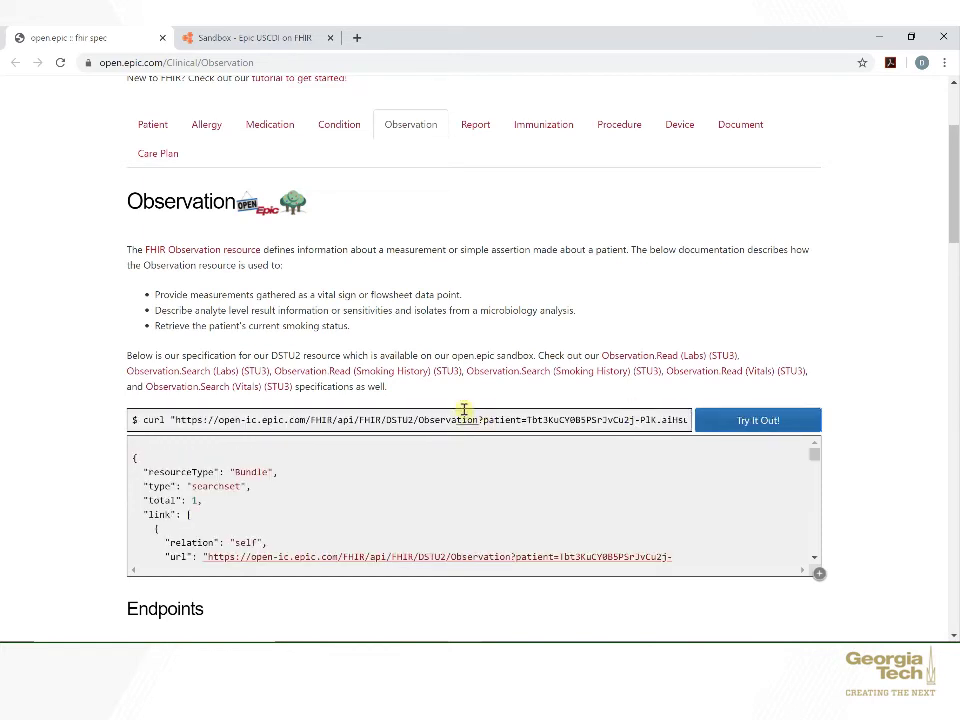
pyautogui.scroll(-3, 254, 505)
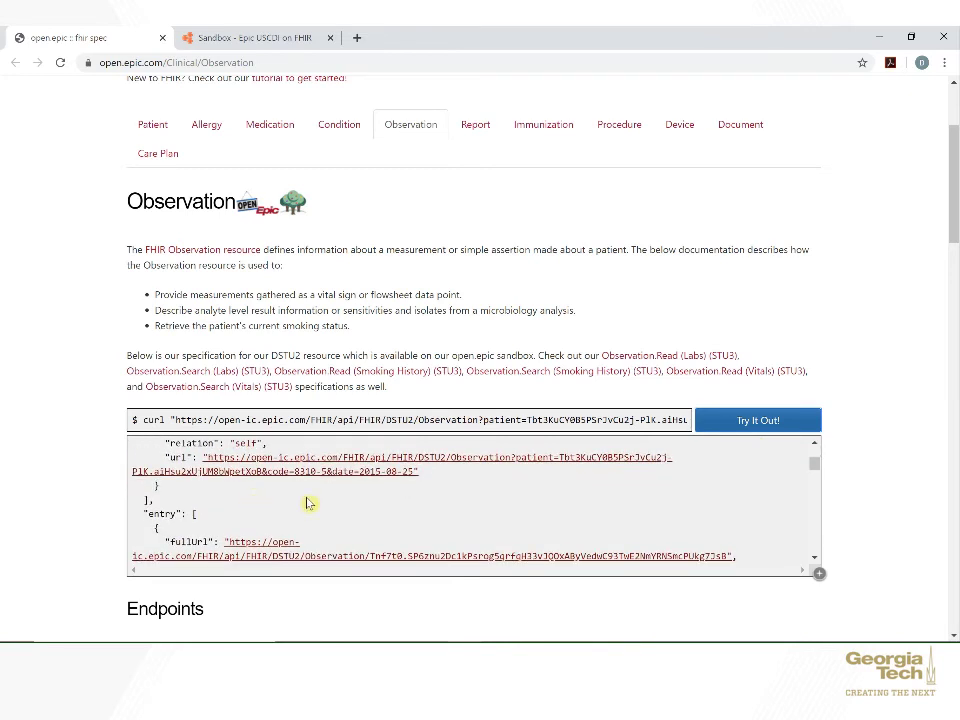
pyautogui.scroll(-5, 296, 508)
pyautogui.scroll(-3, 293, 512)
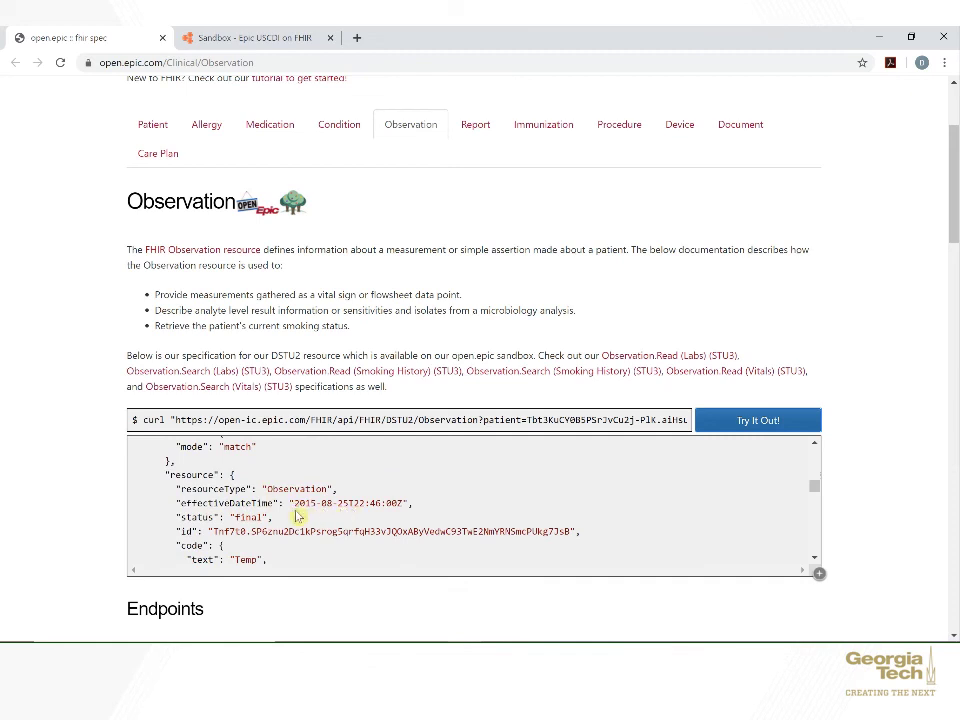
pyautogui.scroll(-3, 296, 517)
pyautogui.scroll(-4, 296, 517)
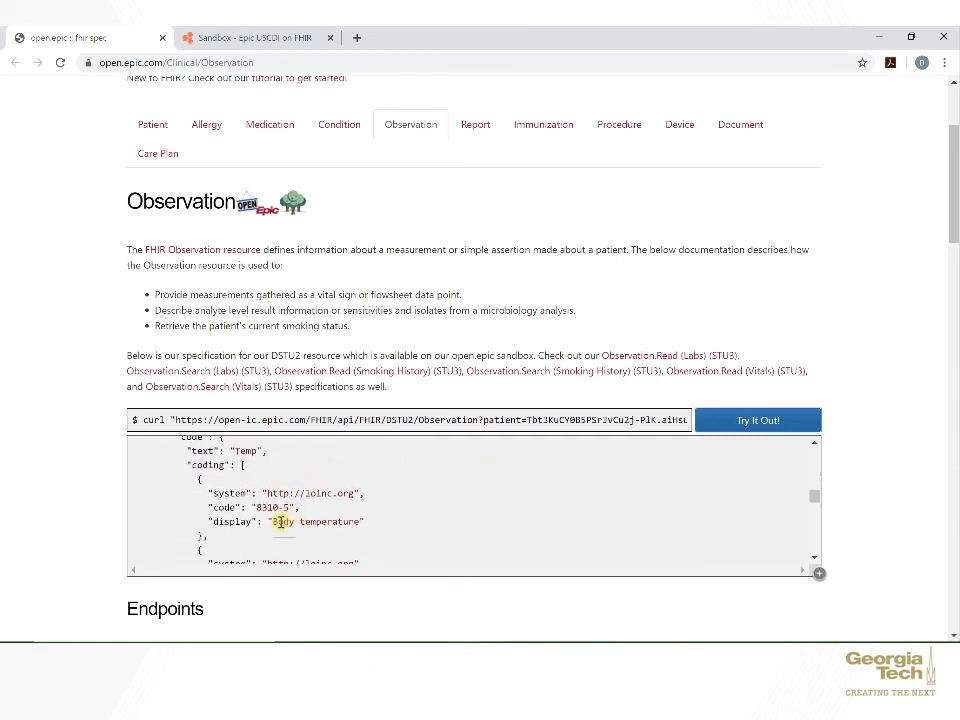
pyautogui.scroll(-3, 283, 522)
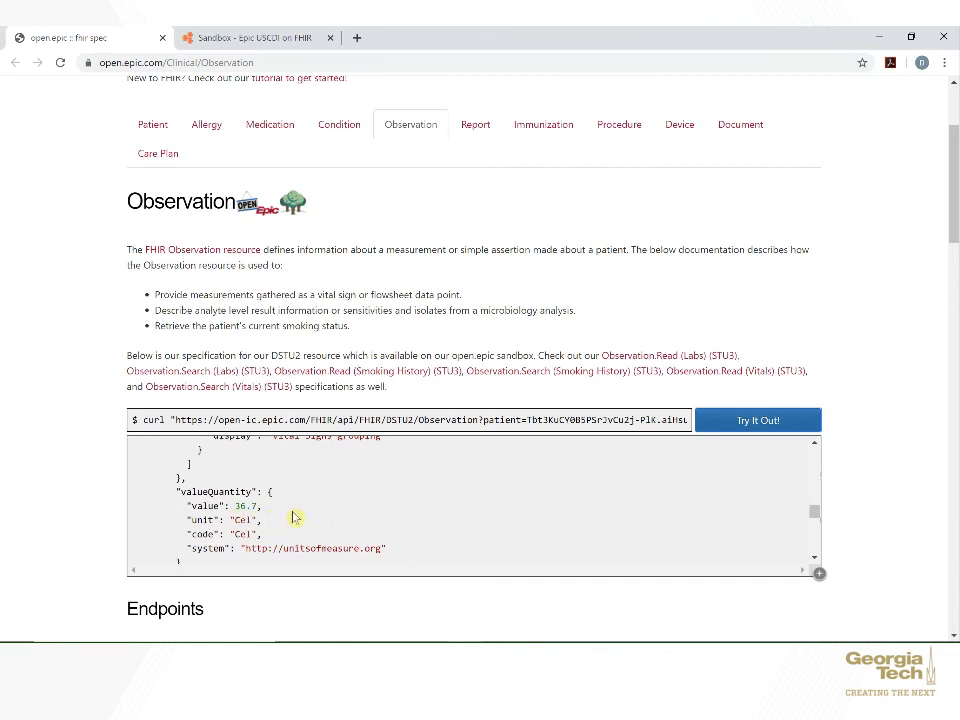
pyautogui.scroll(-2, 296, 517)
pyautogui.scroll(-3, 90, 508)
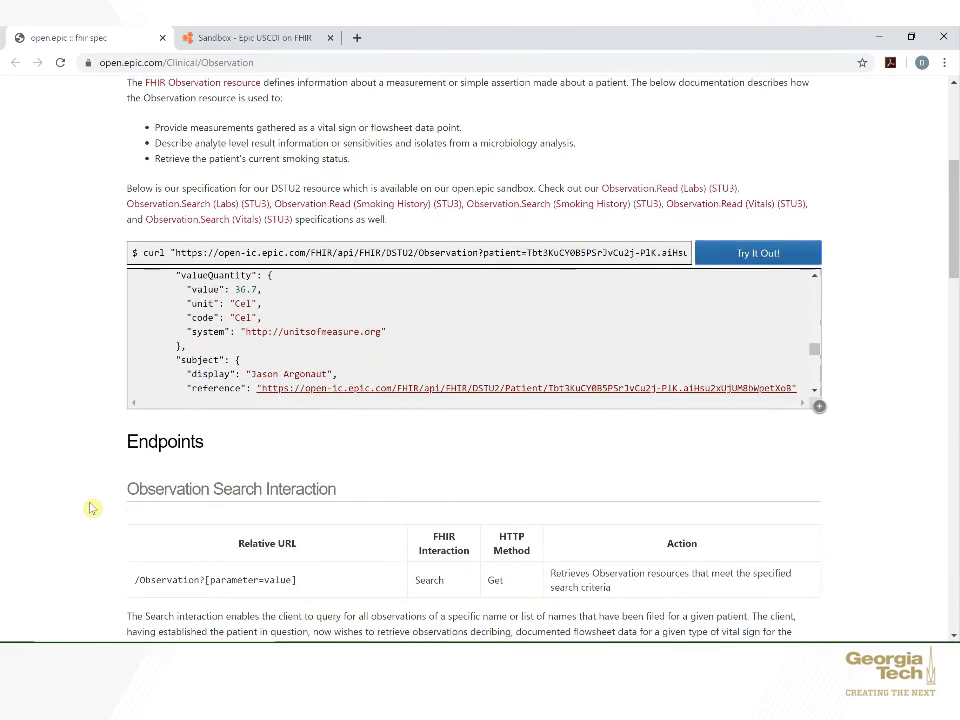